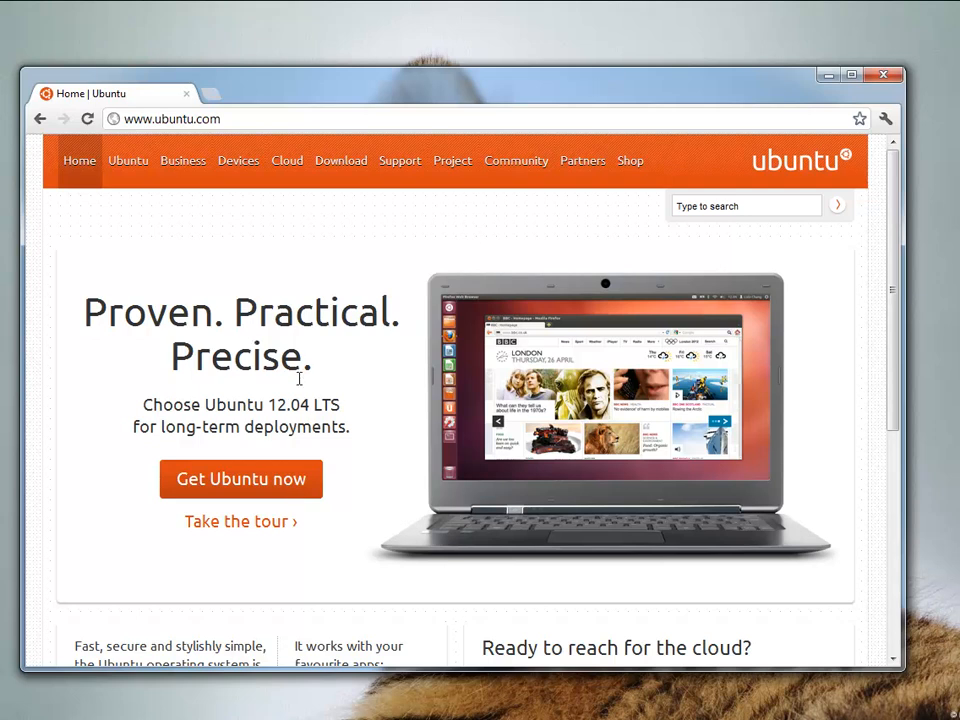
- Look over the Ubuntu home page down to its footer links and close the browser
scroll(297, 386, down, 5)
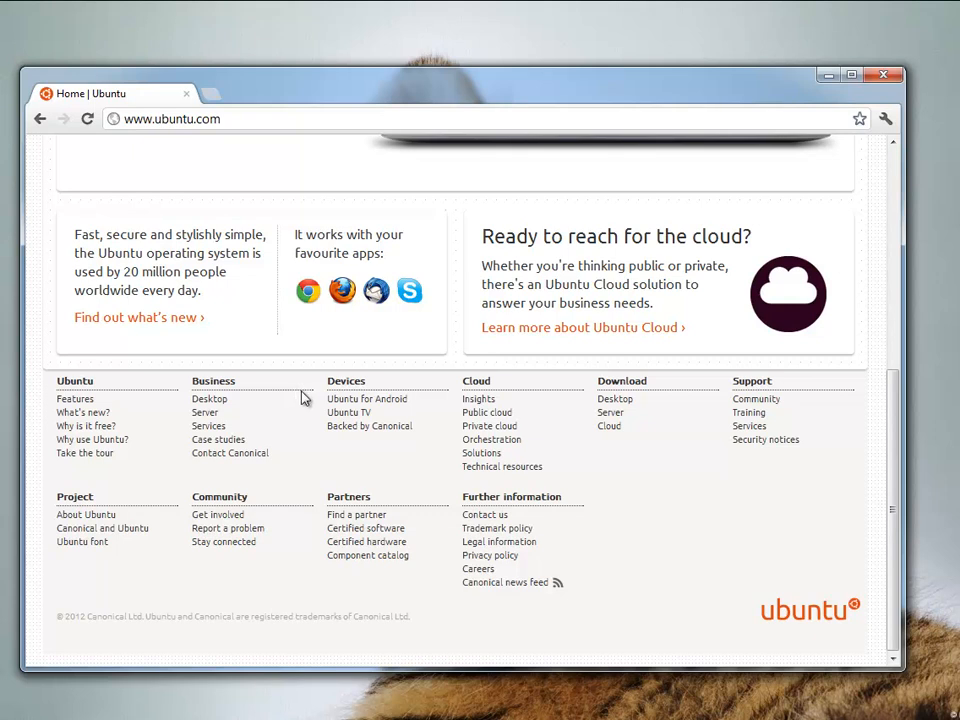
scroll(375, 388, up, 2)
scroll(393, 392, up, 3)
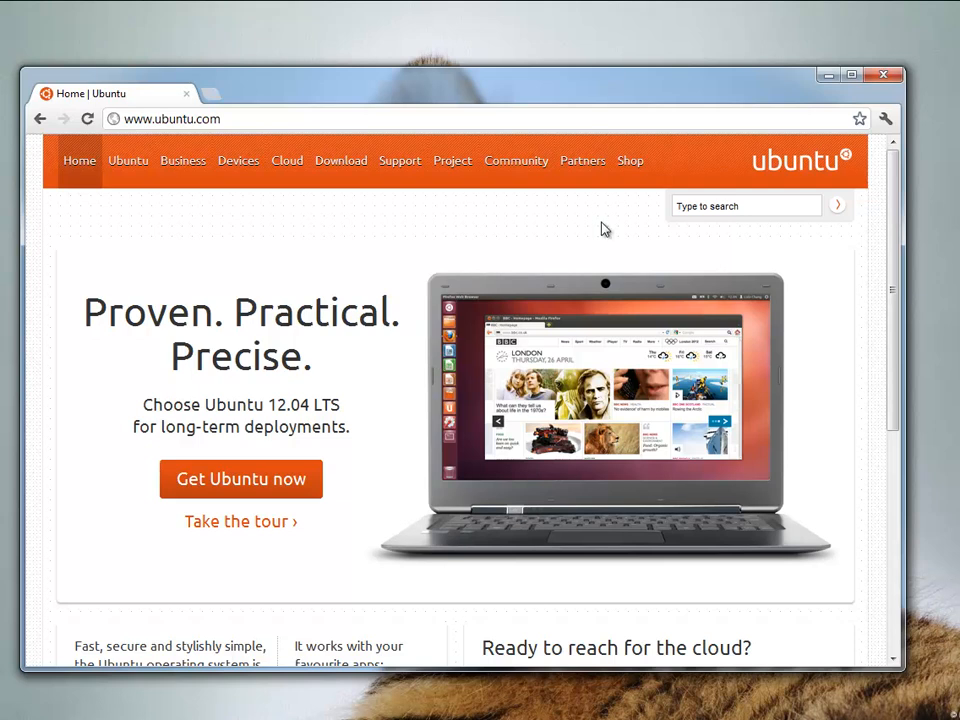
click(884, 77)
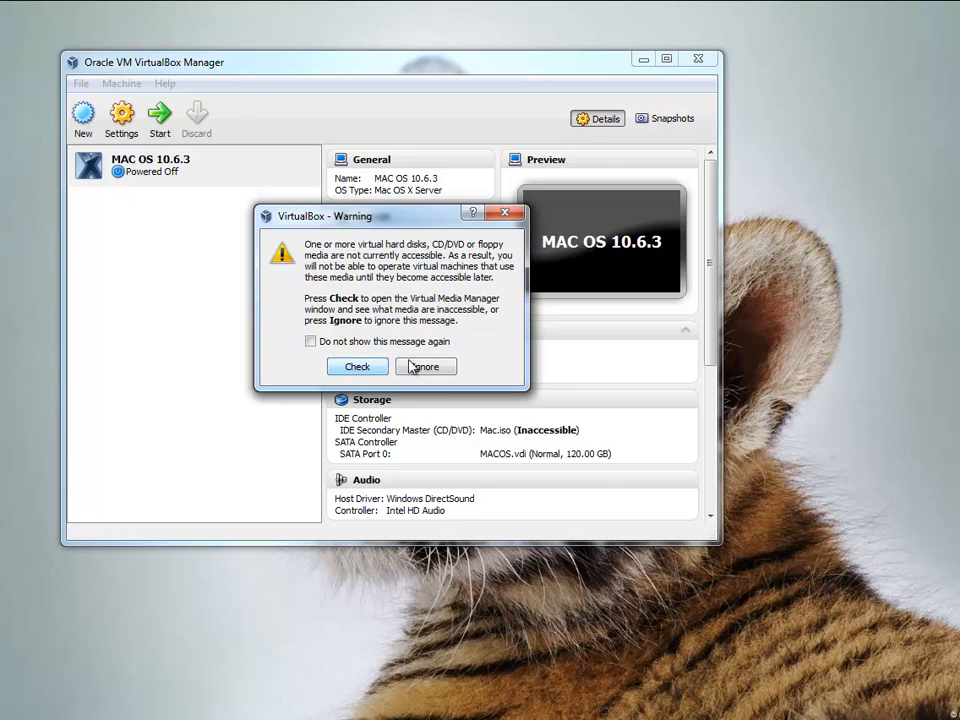
- Ignore the inaccessible media warning and remove the MAC OS 10.6.3 virtual machine, deleting all its files
click(424, 367)
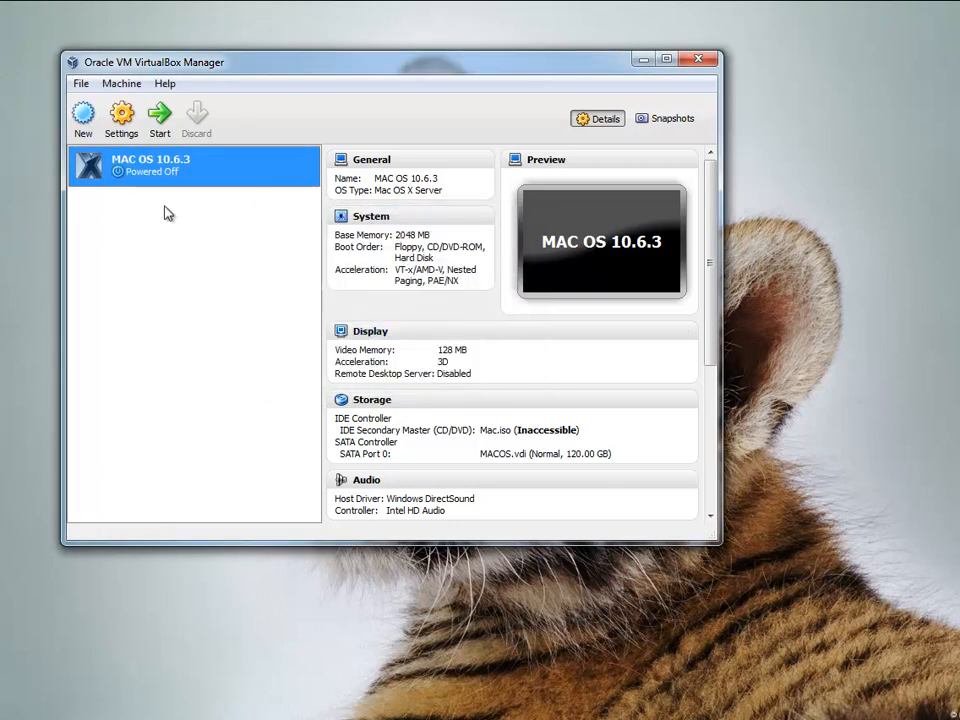
right_click(165, 163)
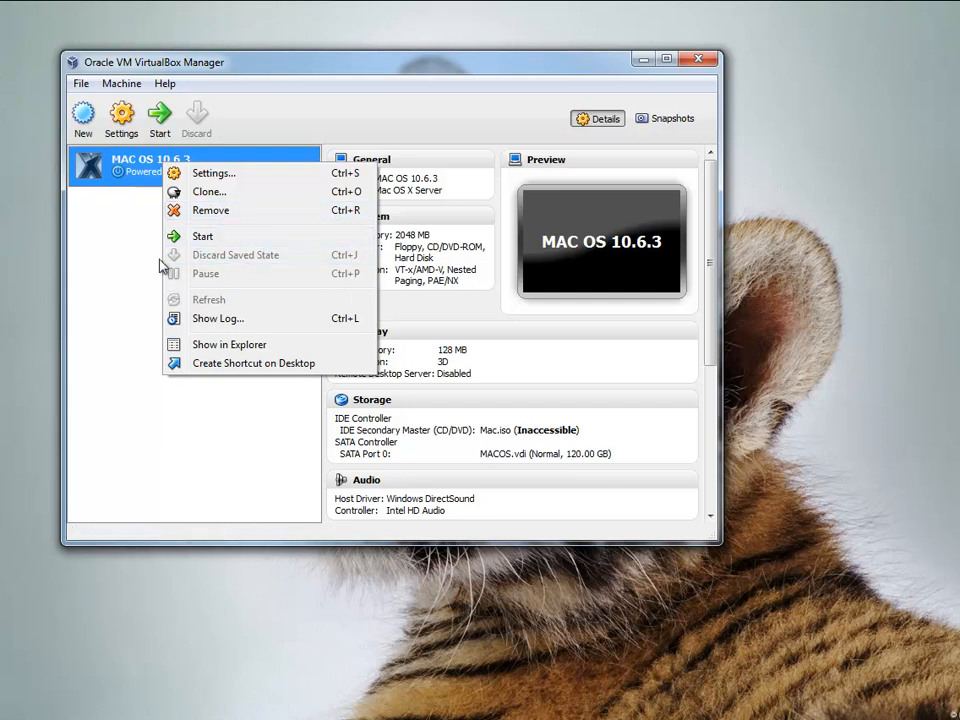
click(240, 217)
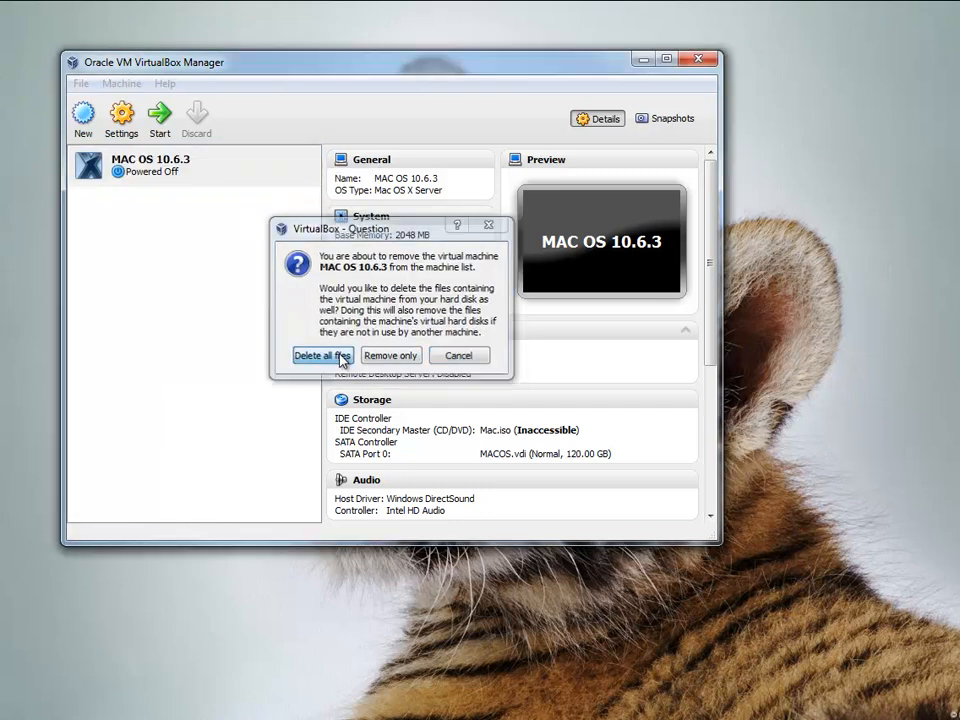
click(312, 356)
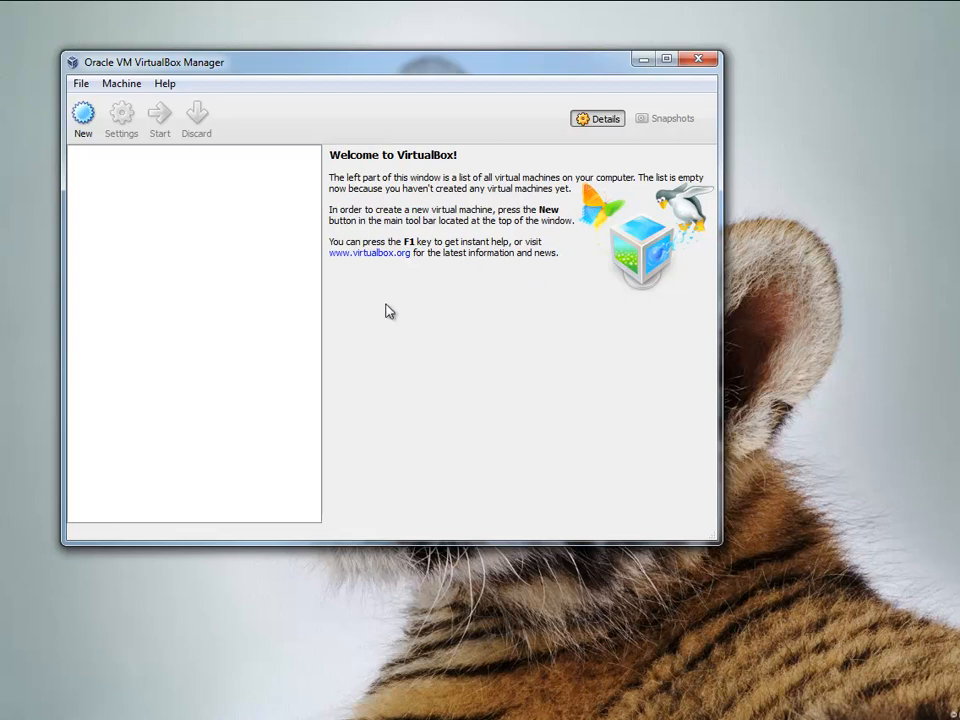
- Begin a new virtual machine named Ubuntu 12.04 with Linux as operating system and Ubuntu as version
click(82, 118)
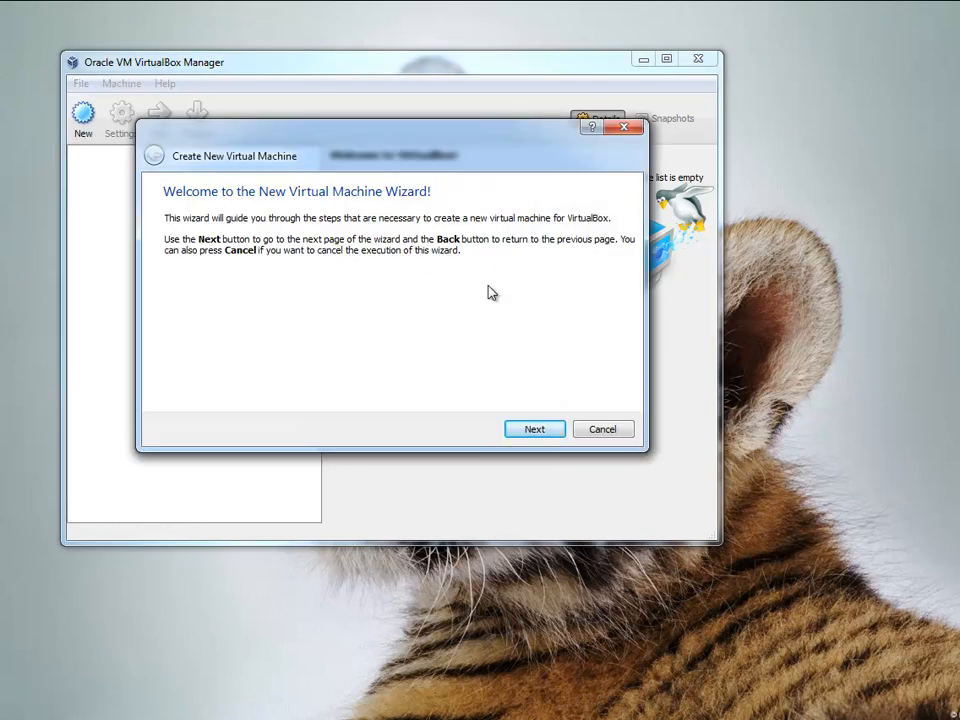
click(530, 430)
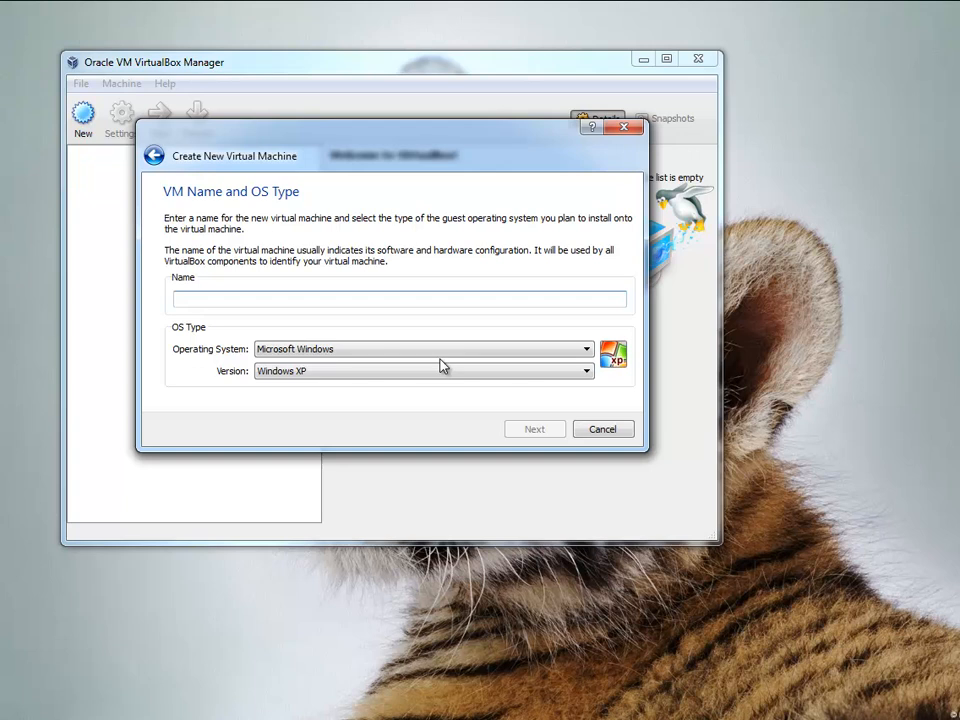
text(Ubuntu)
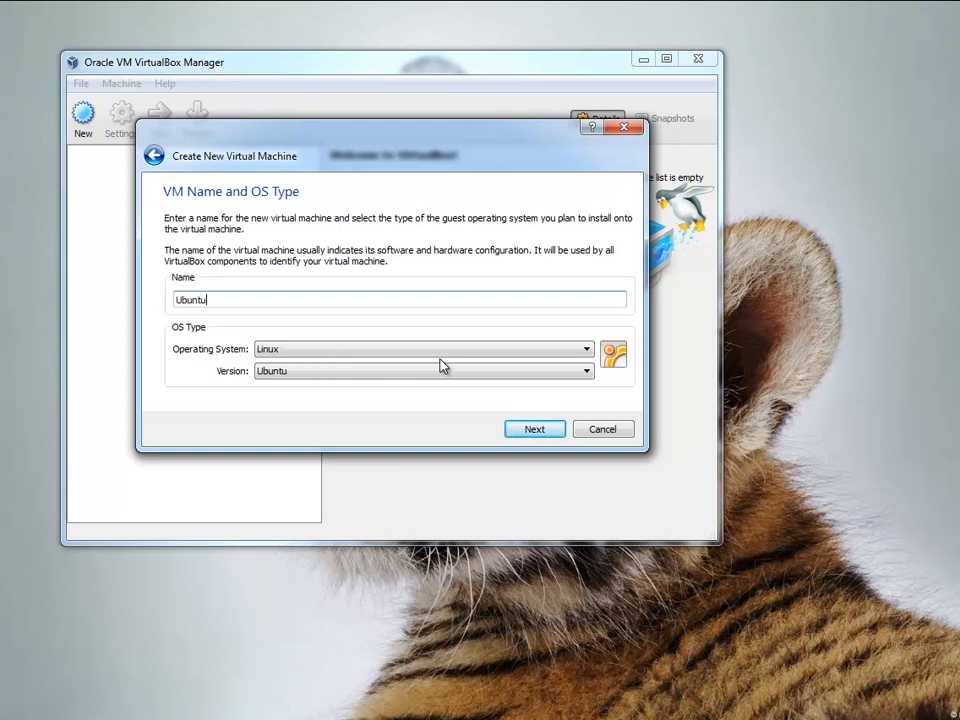
text( 13)
key(BackSpace)
text(2.04)
click(544, 431)
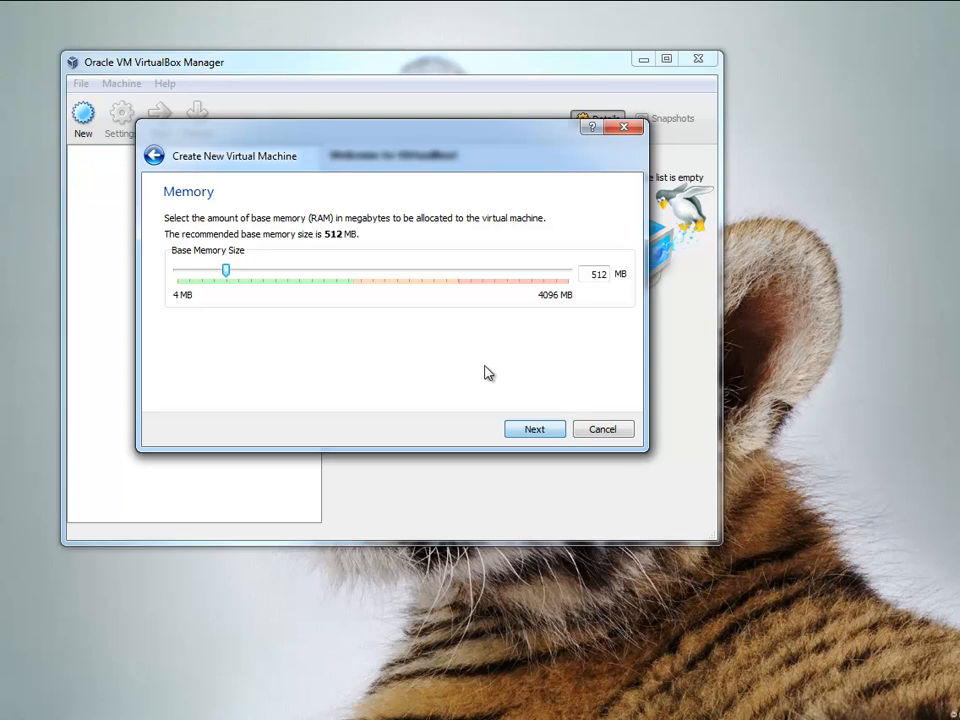
- Allocate 2048 MB of base memory and choose to create a new hard disk as the start-up disk
drag(225, 274, 372, 287)
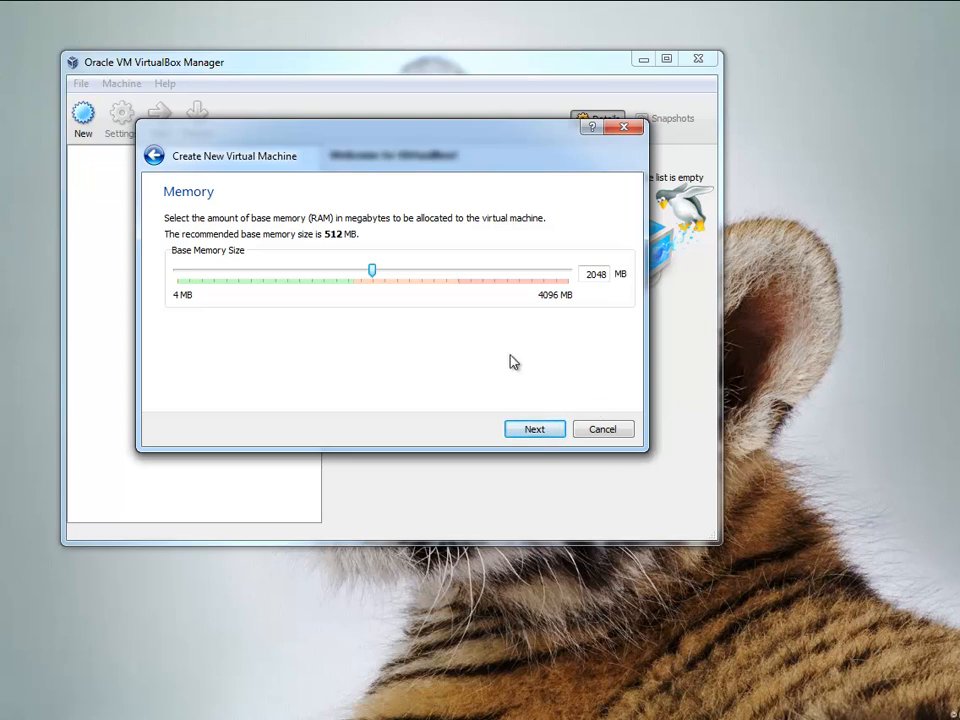
click(530, 429)
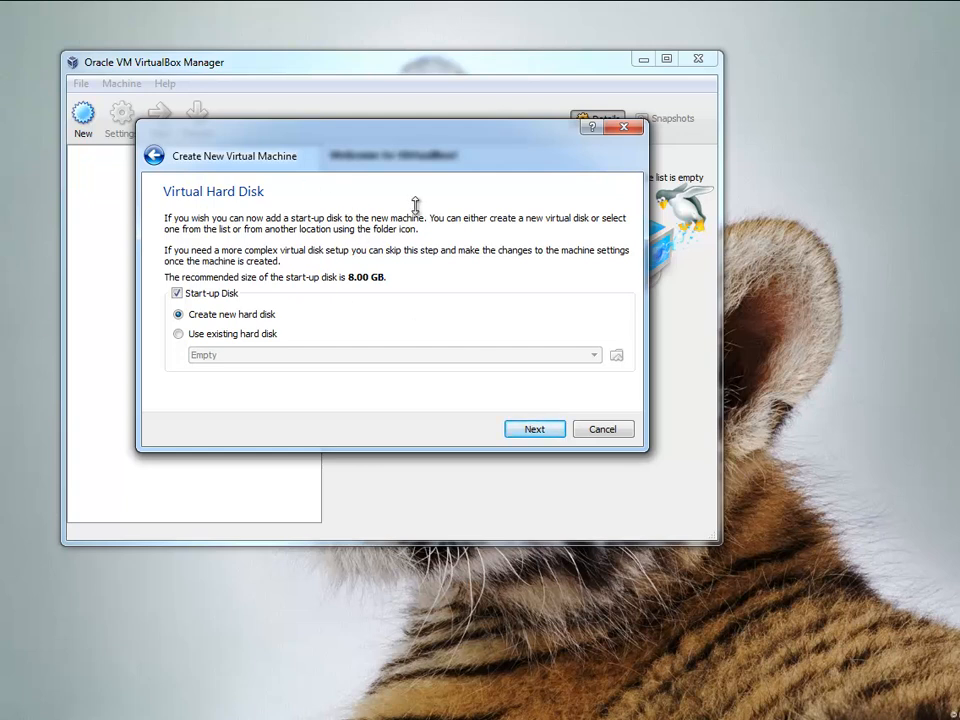
drag(401, 155, 320, 118)
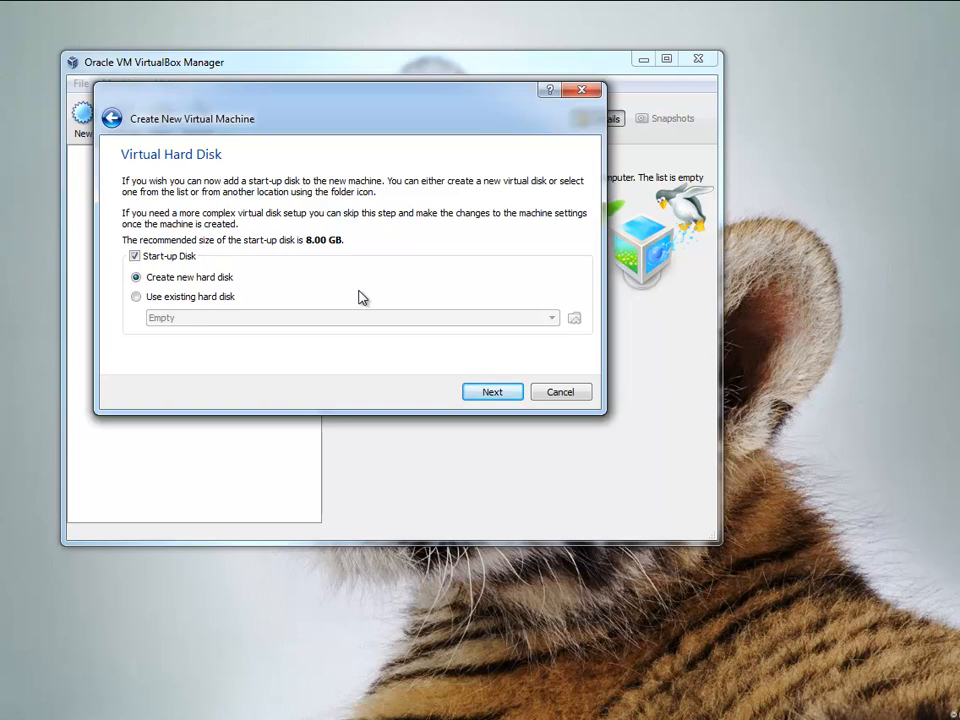
click(492, 392)
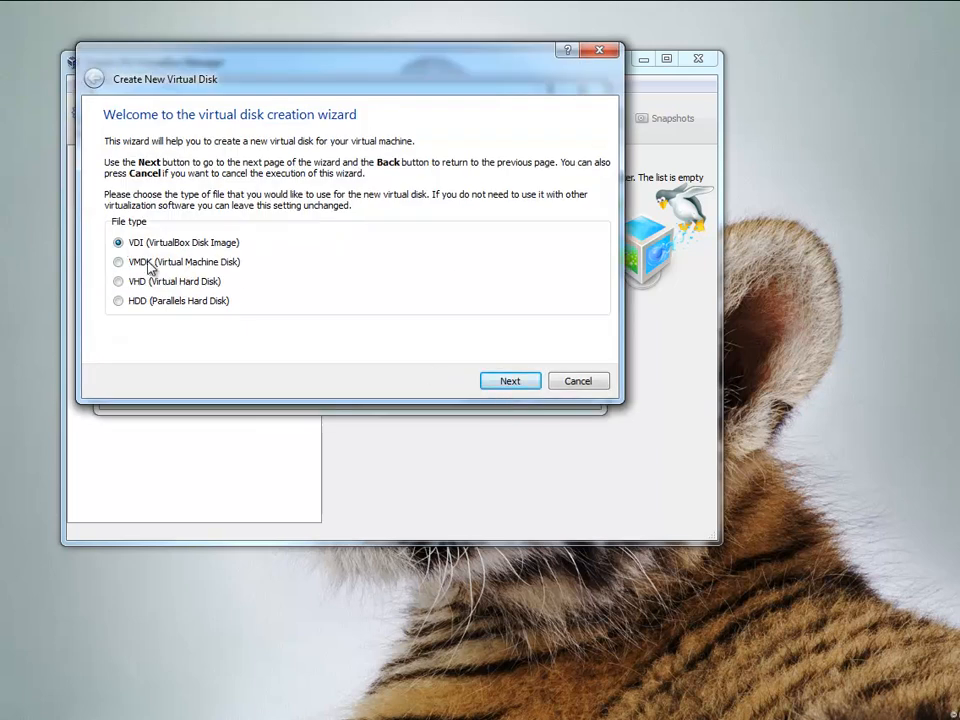
- Create a dynamically allocated VHD virtual disk of 120.00 GB and finish creating the virtual machine
click(162, 282)
click(510, 384)
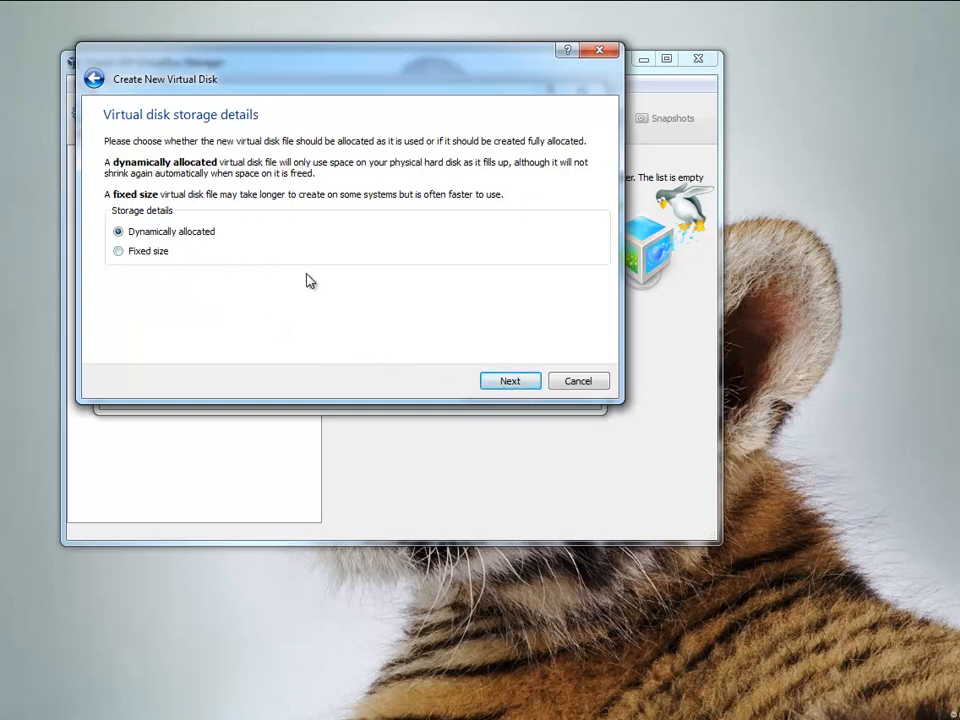
click(521, 386)
double_click(569, 271)
text(120.00 GB)
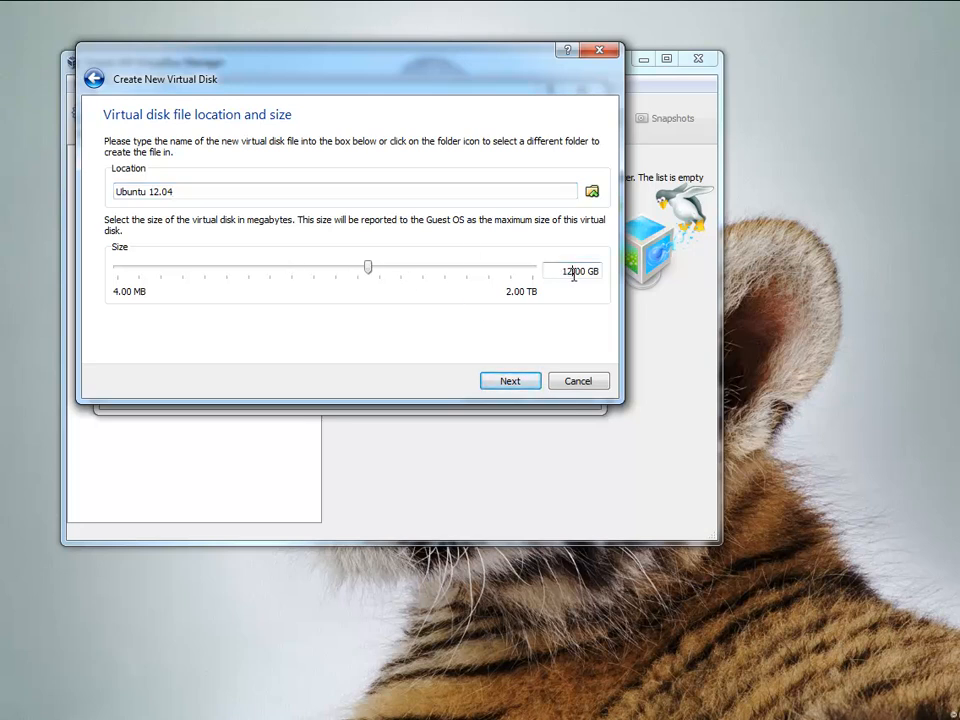
click(508, 381)
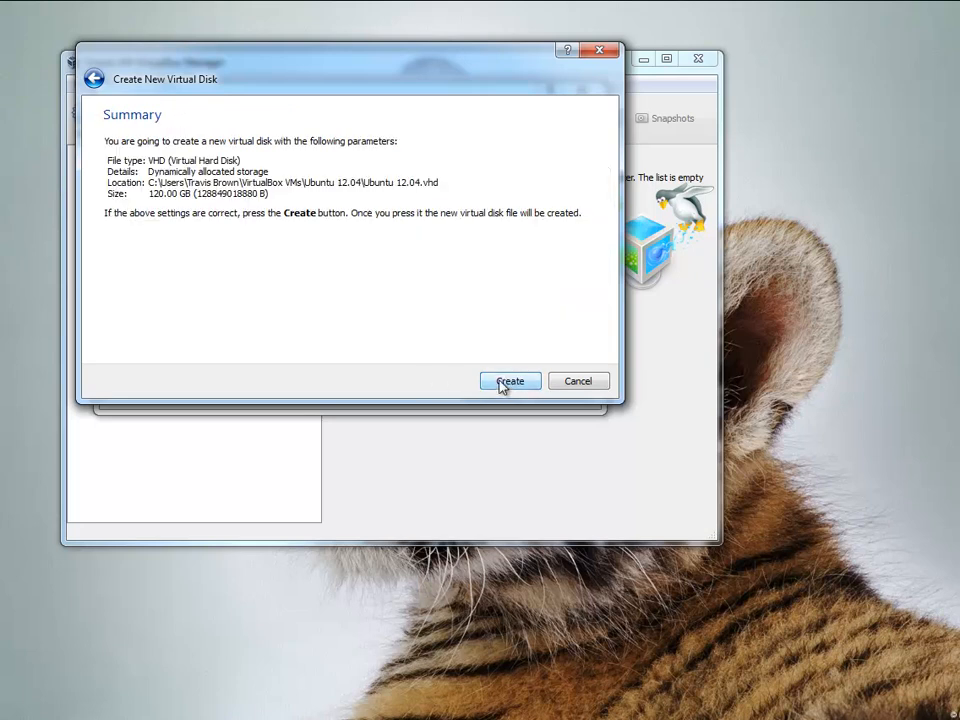
click(511, 384)
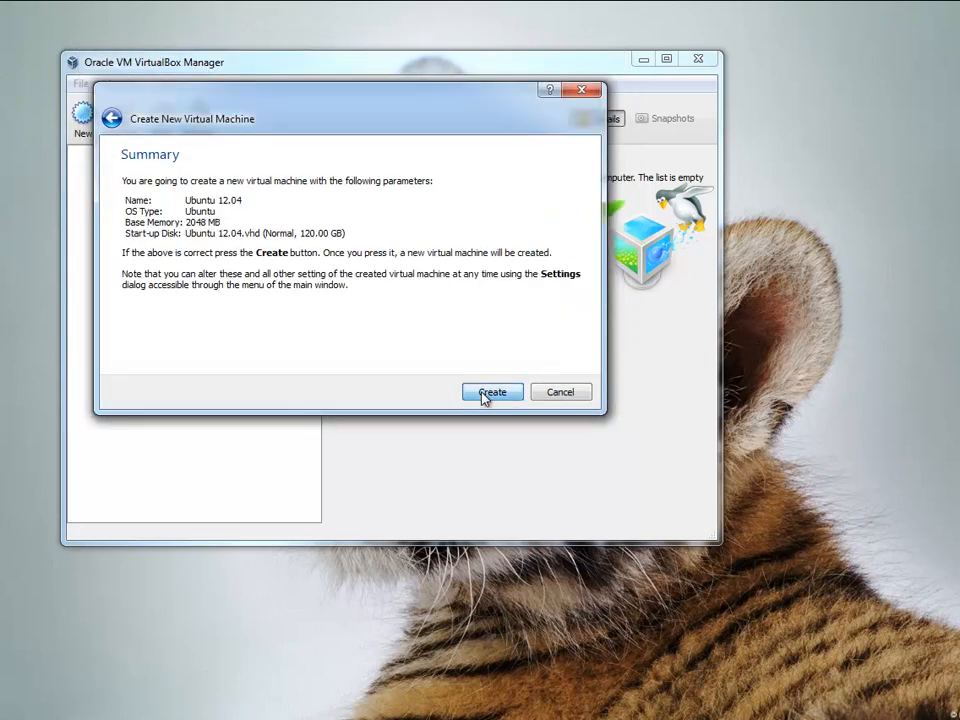
click(492, 392)
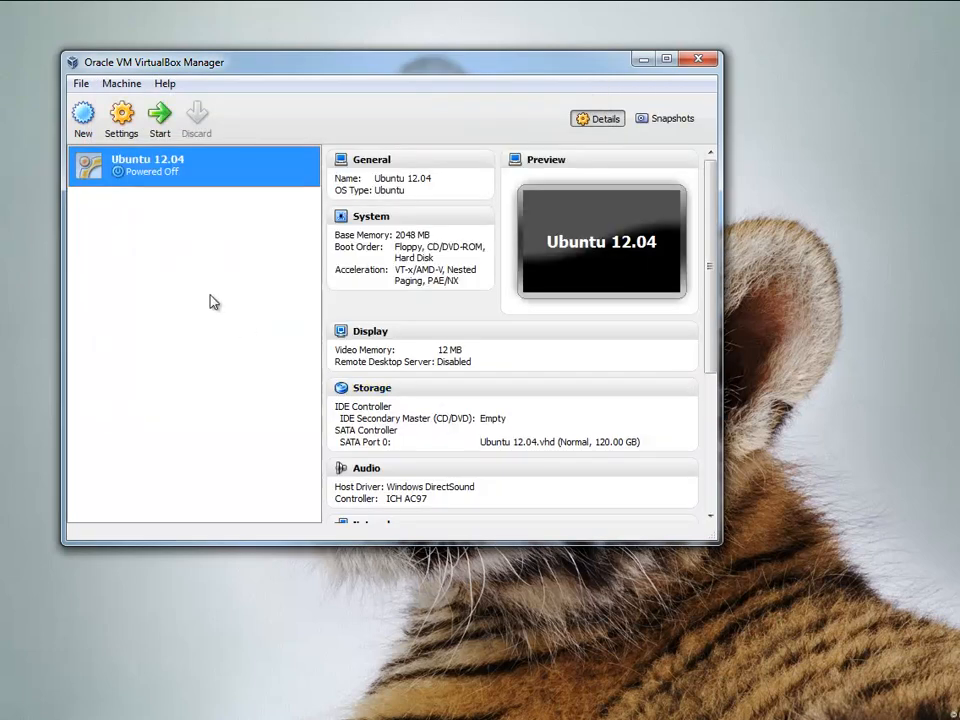
- Open the Ubuntu 12.04 machine's system settings and turn off the hardware clock in UTC time
right_click(192, 175)
click(227, 210)
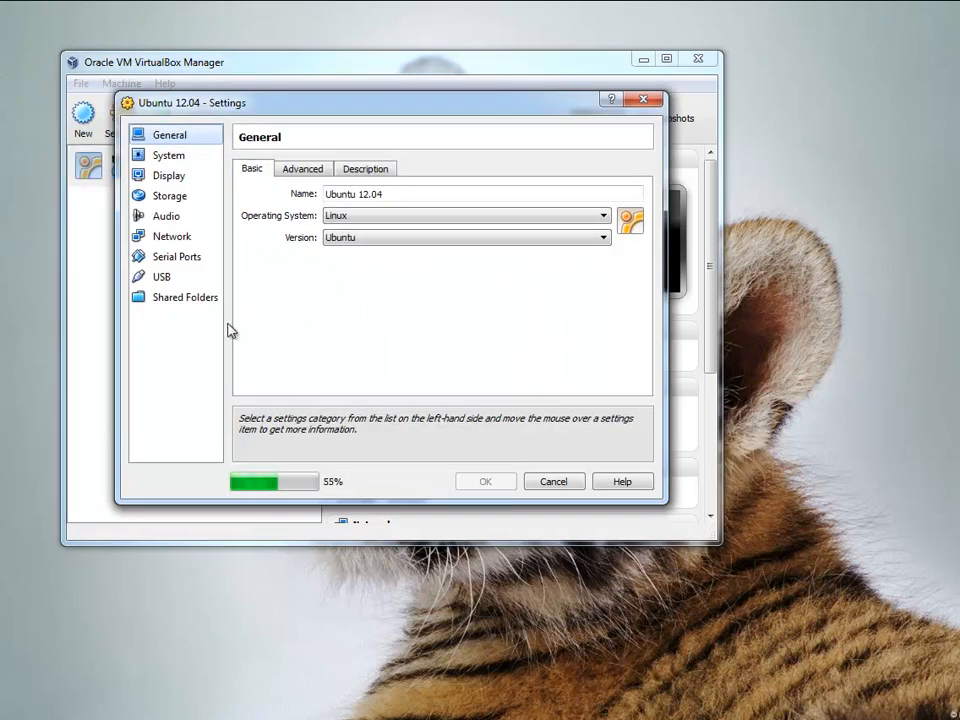
click(180, 156)
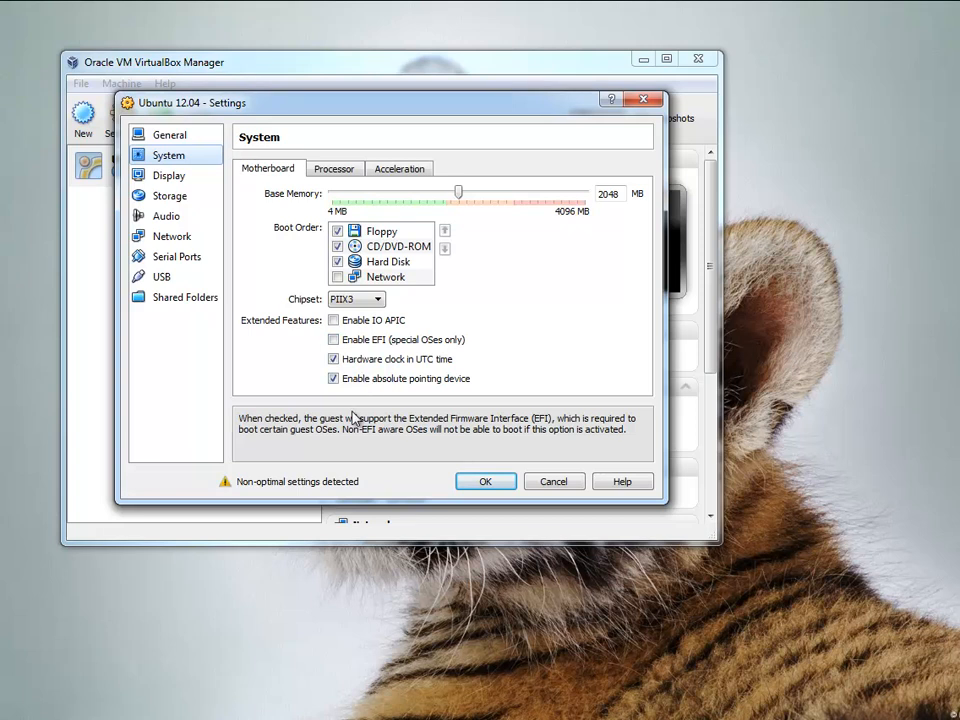
click(336, 359)
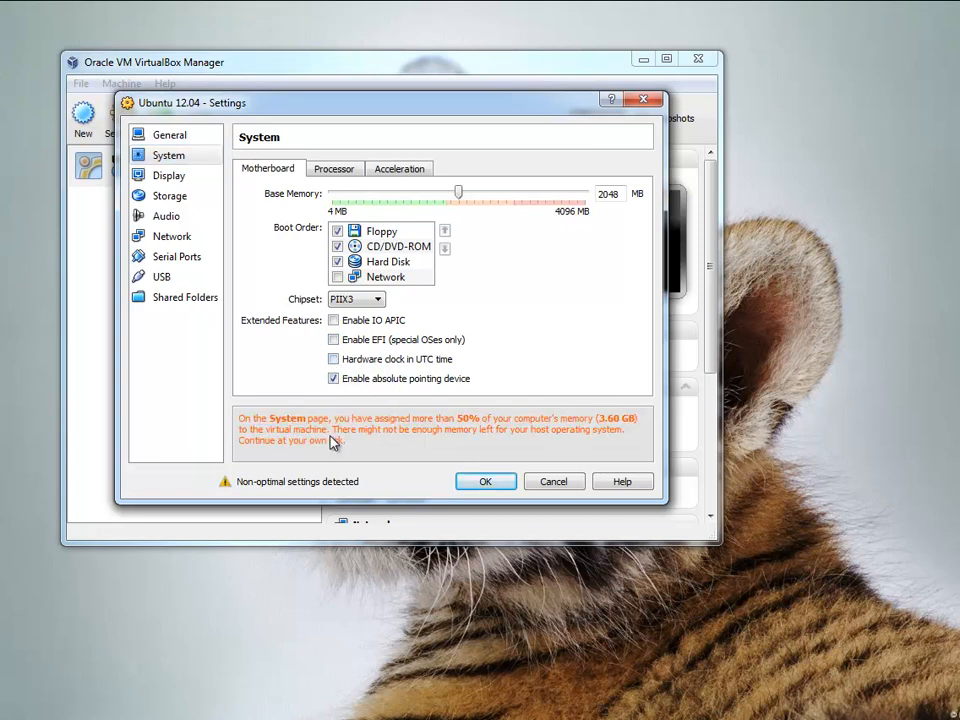
- Review the machine's processor and hardware virtualization settings
click(334, 170)
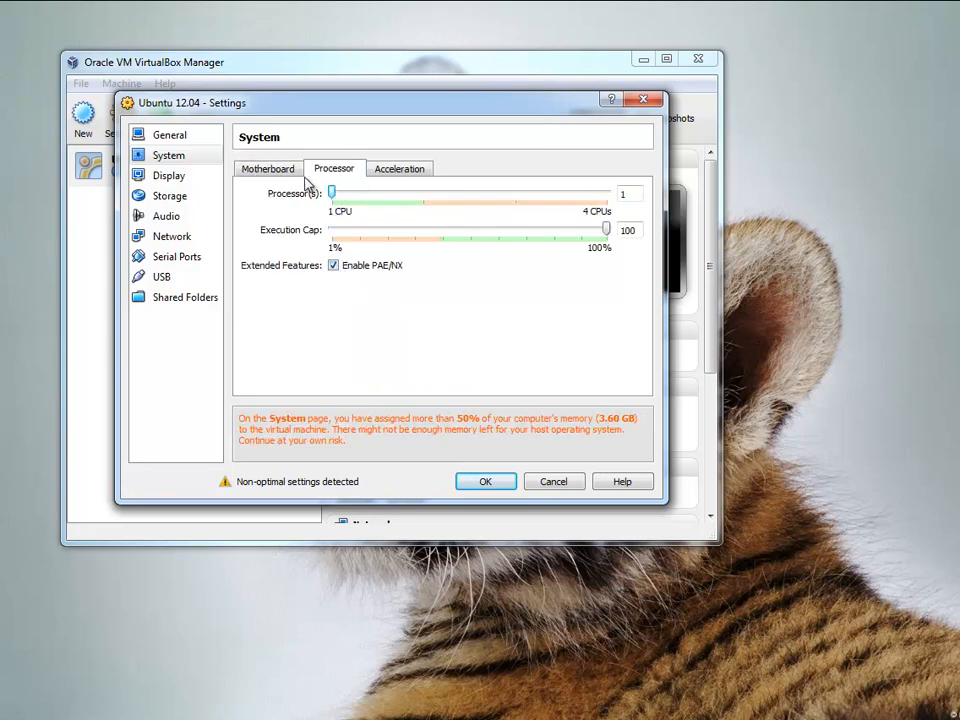
click(333, 265)
click(399, 168)
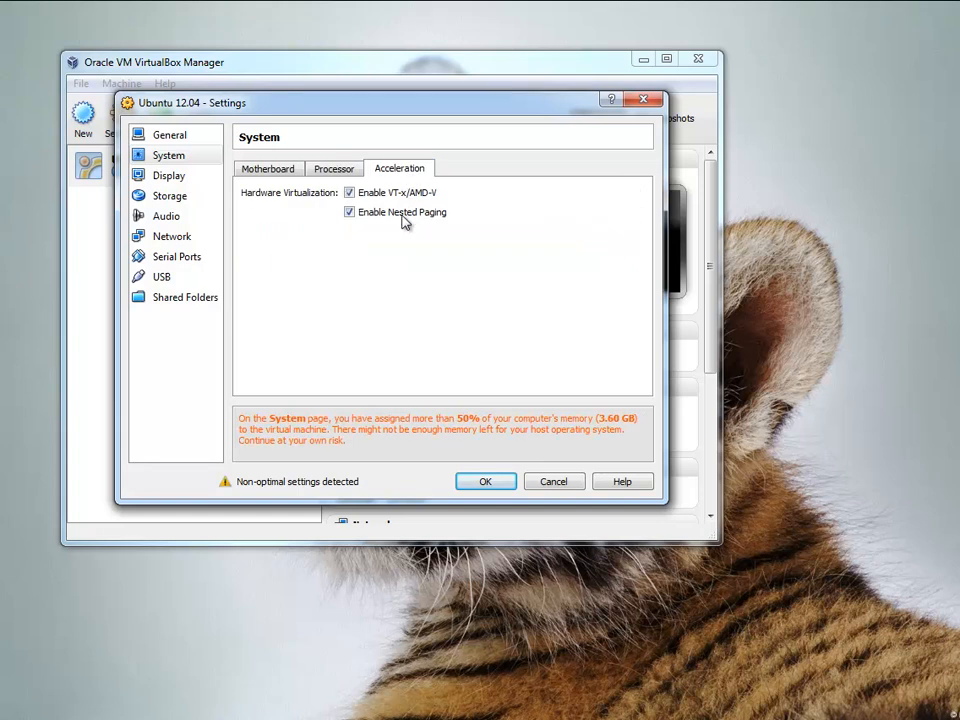
click(285, 175)
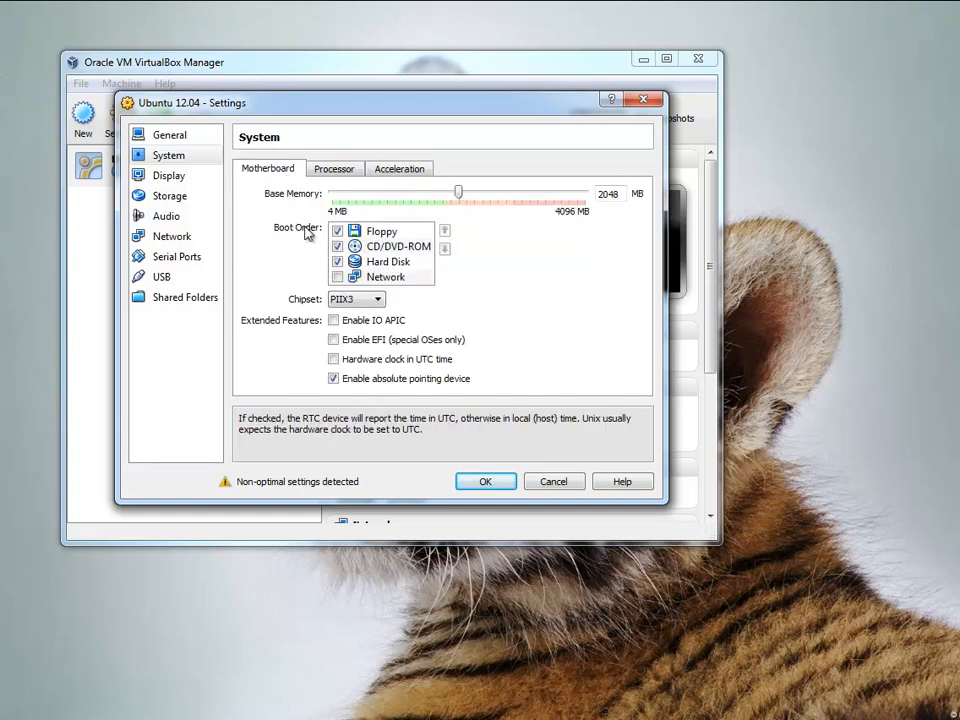
click(333, 169)
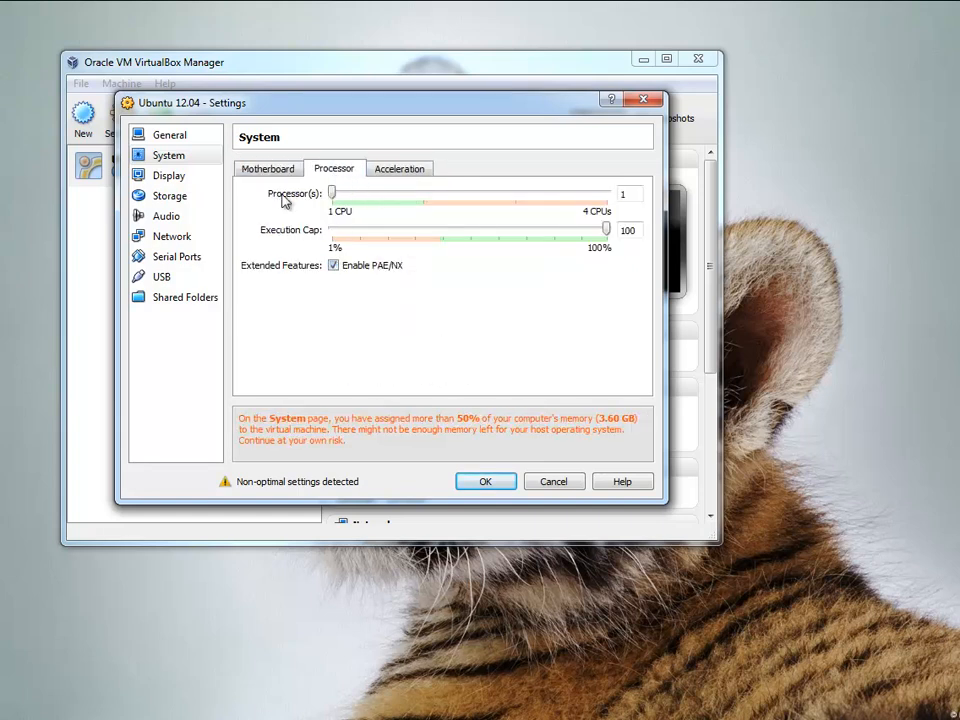
click(267, 169)
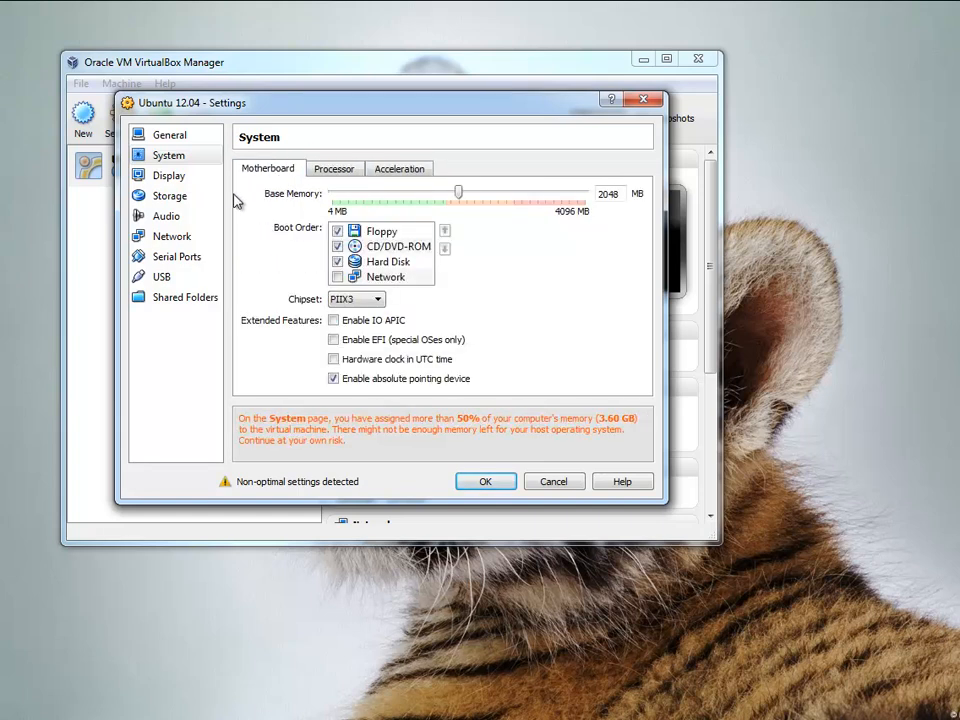
- Exclude the floppy from the boot order and keep PIIX3 as the chipset
click(337, 231)
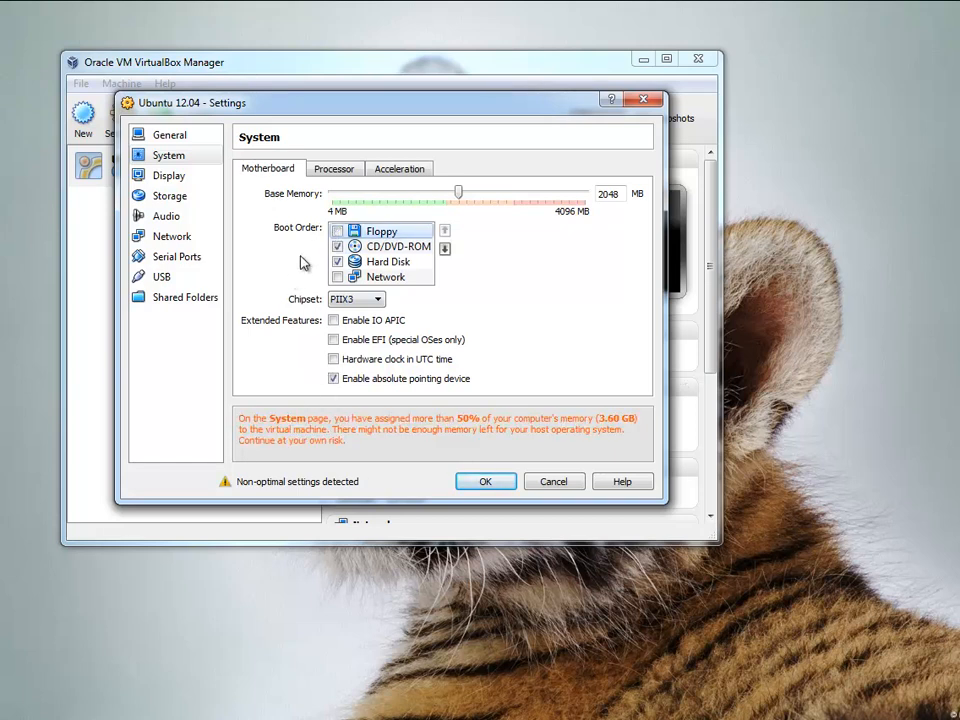
click(350, 300)
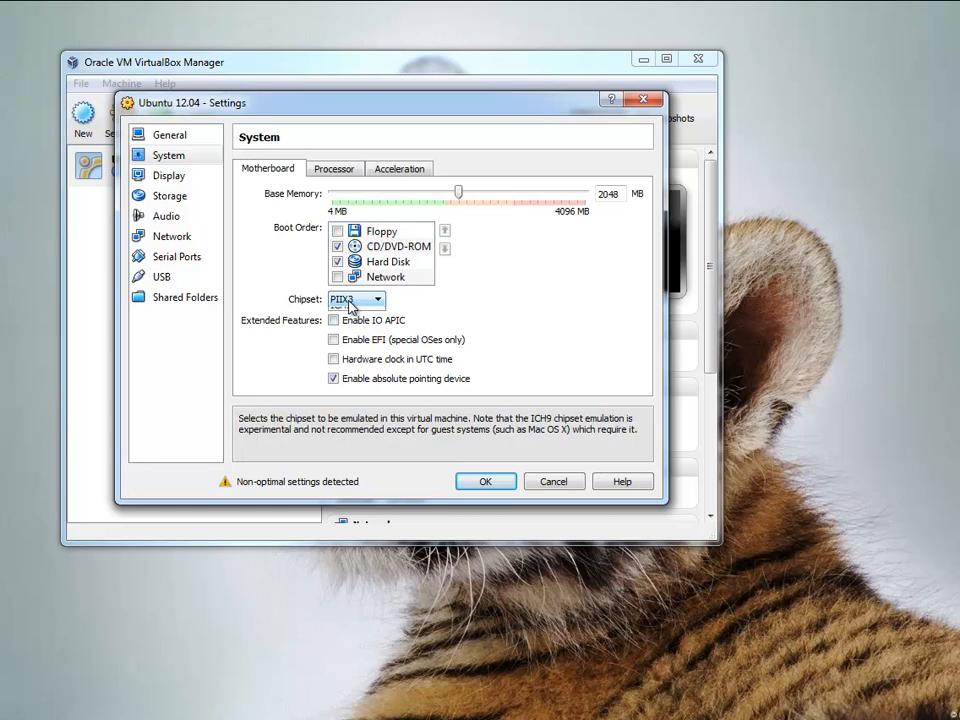
click(355, 313)
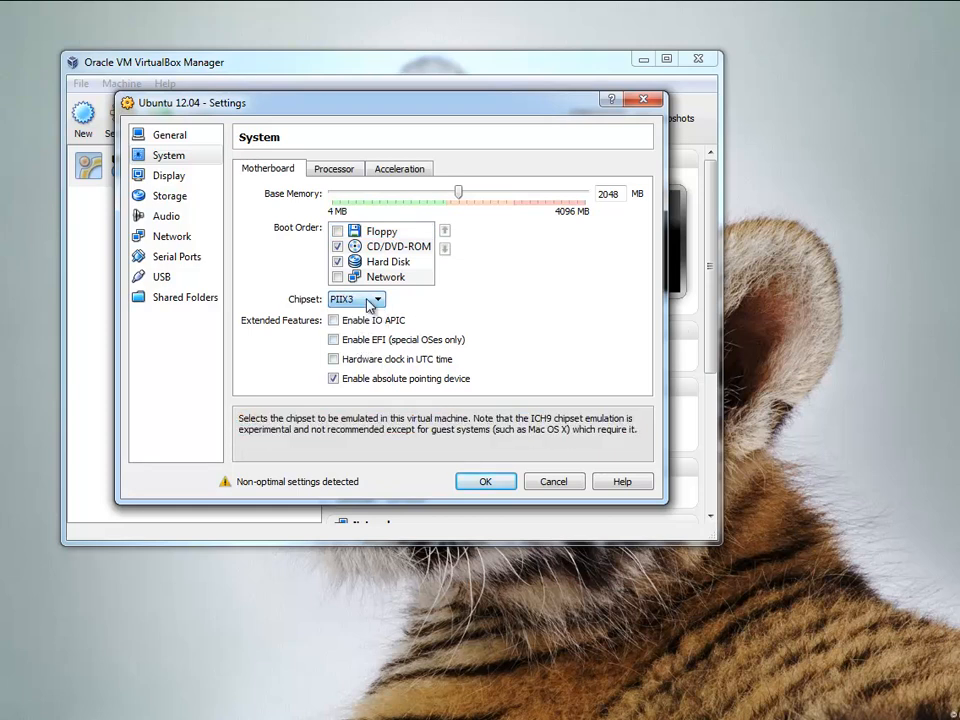
- Enable 3D acceleration for the machine's display and set the video memory to 82 MB
click(180, 176)
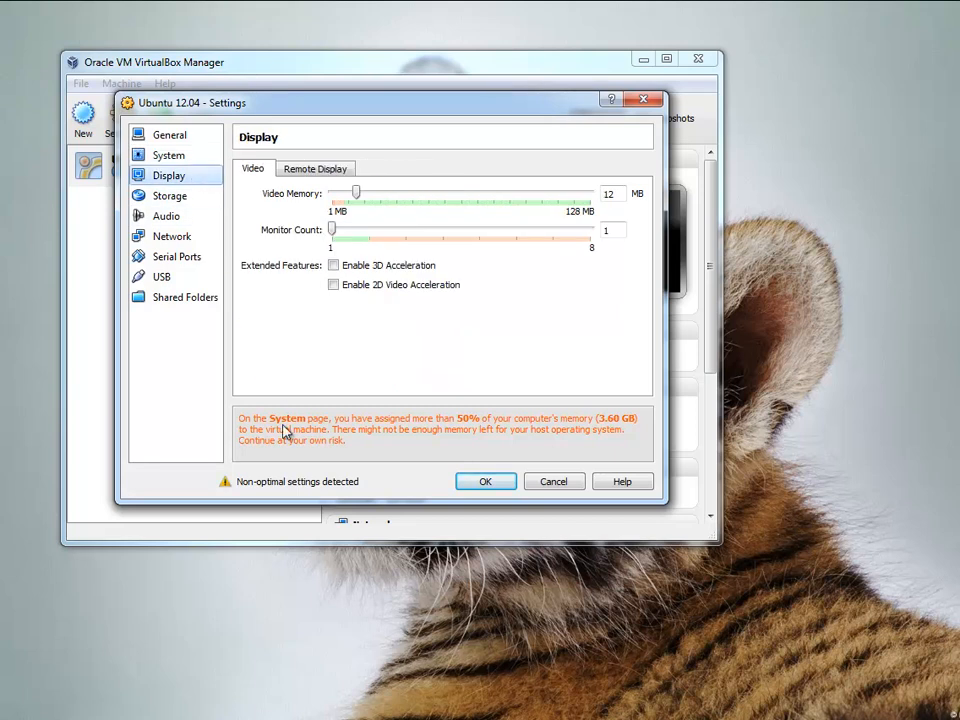
click(333, 265)
drag(360, 197, 499, 212)
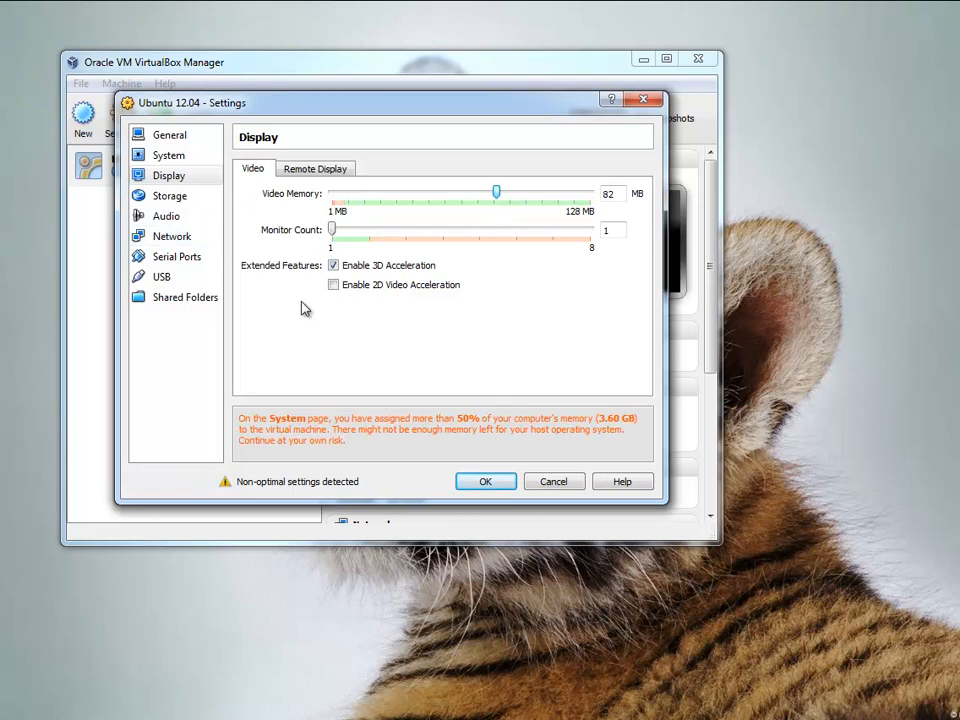
- Load the ubuntu-12.04-desktop-i386 disc image from the Desktop into the machine's empty IDE CD/DVD drive
click(192, 206)
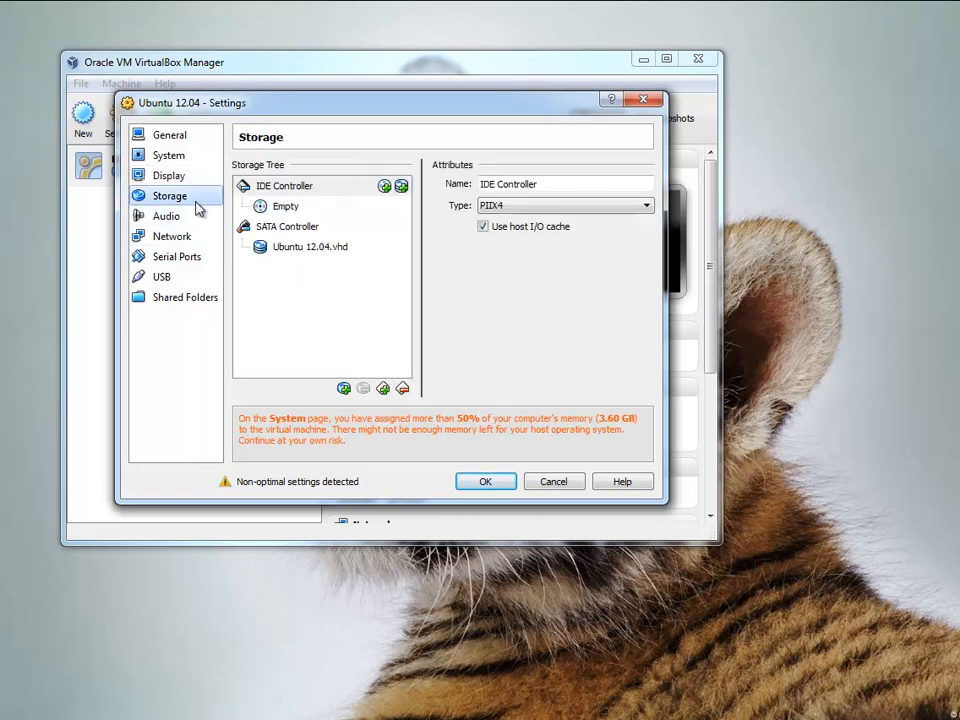
click(293, 209)
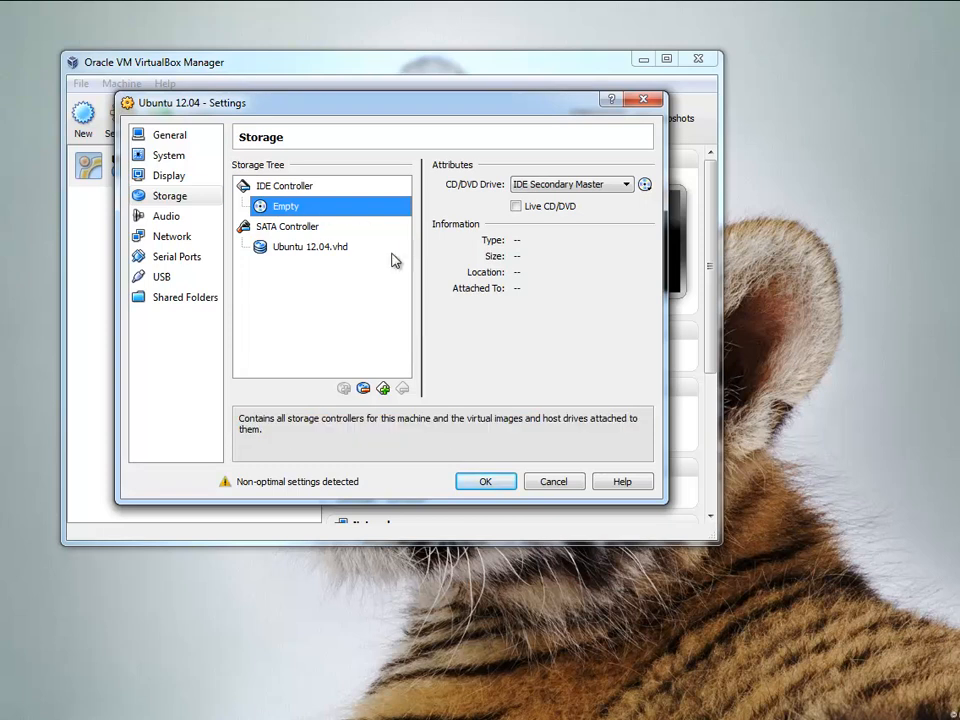
click(645, 184)
click(680, 208)
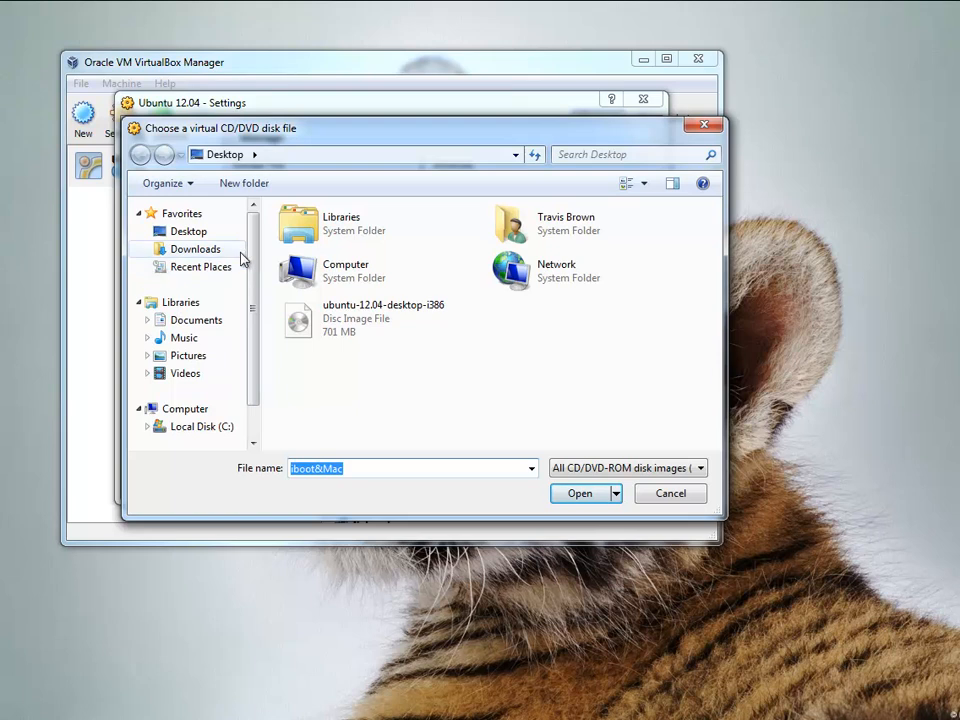
click(222, 251)
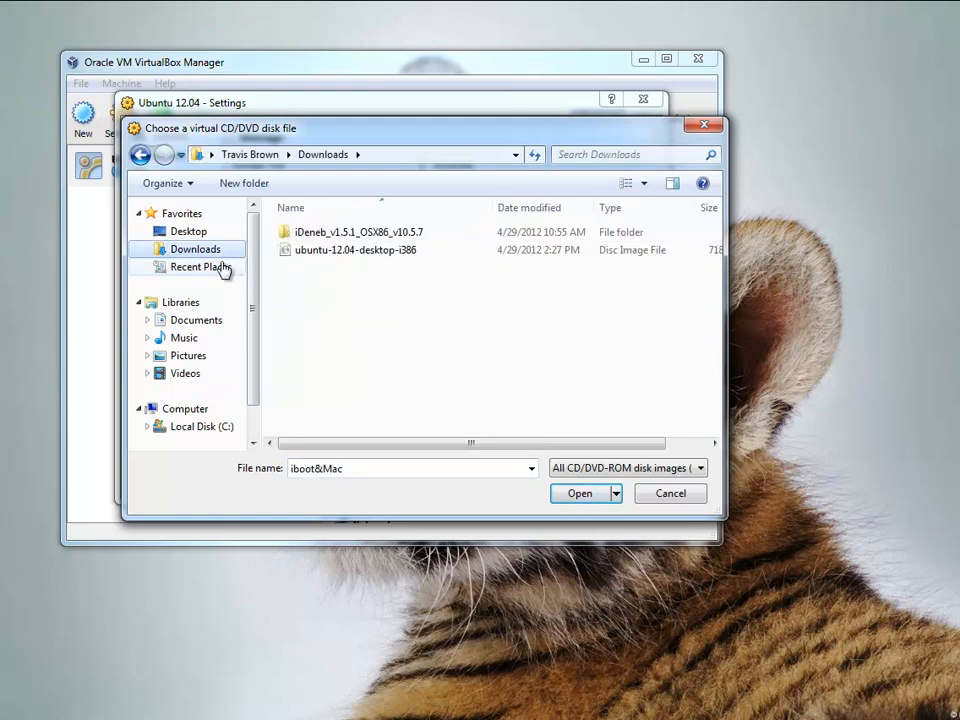
click(340, 251)
click(190, 232)
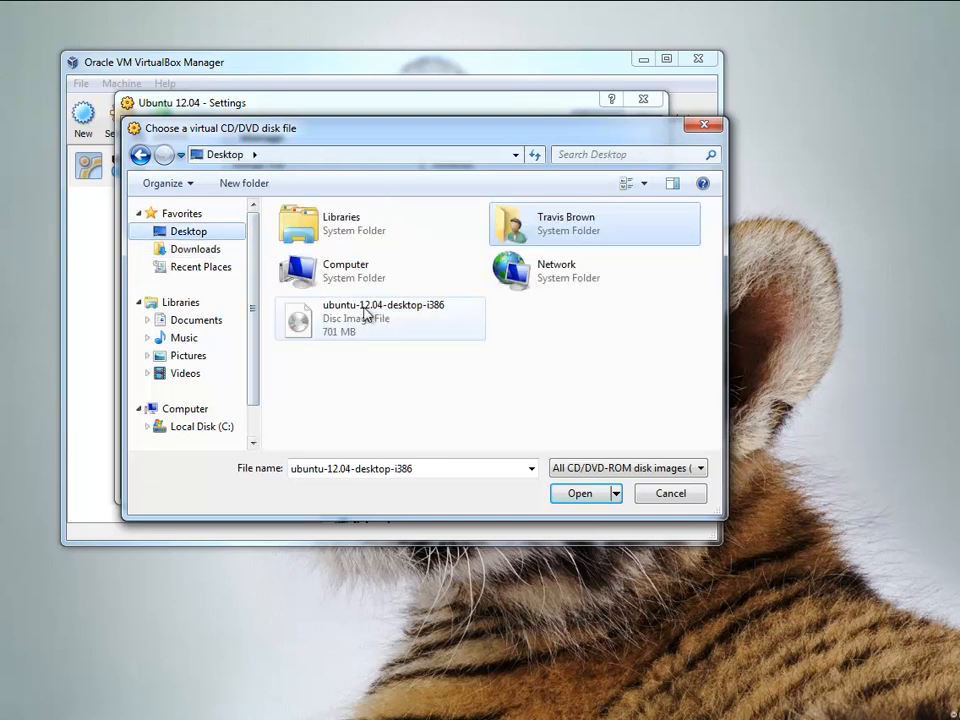
click(377, 324)
click(583, 497)
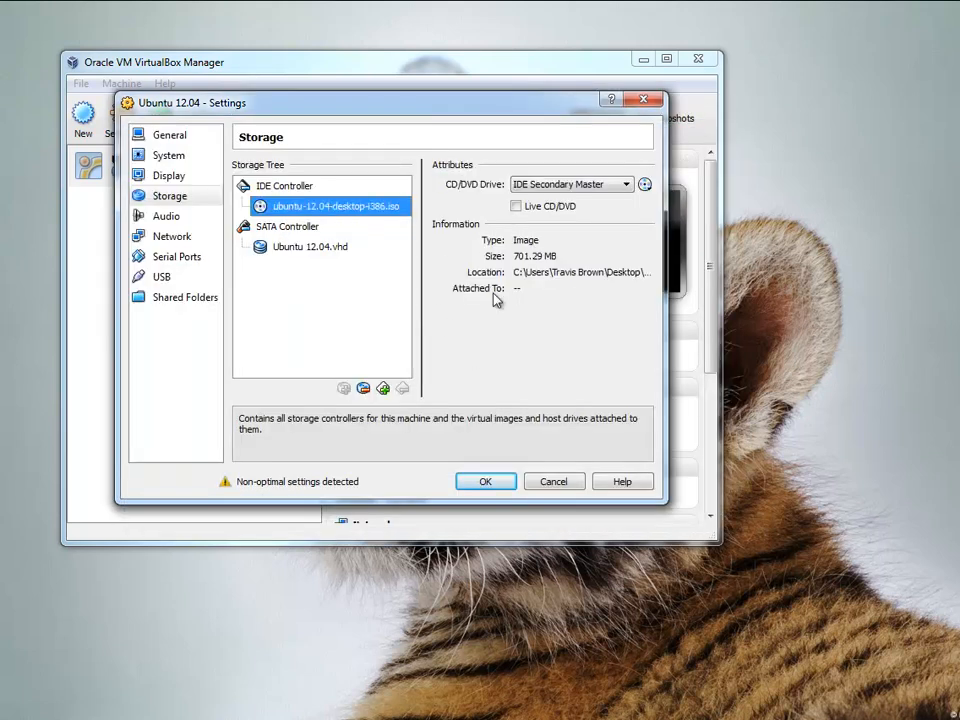
- Review the machine's audio, network, serial port, USB and shared folder settings, and save the configuration
click(182, 216)
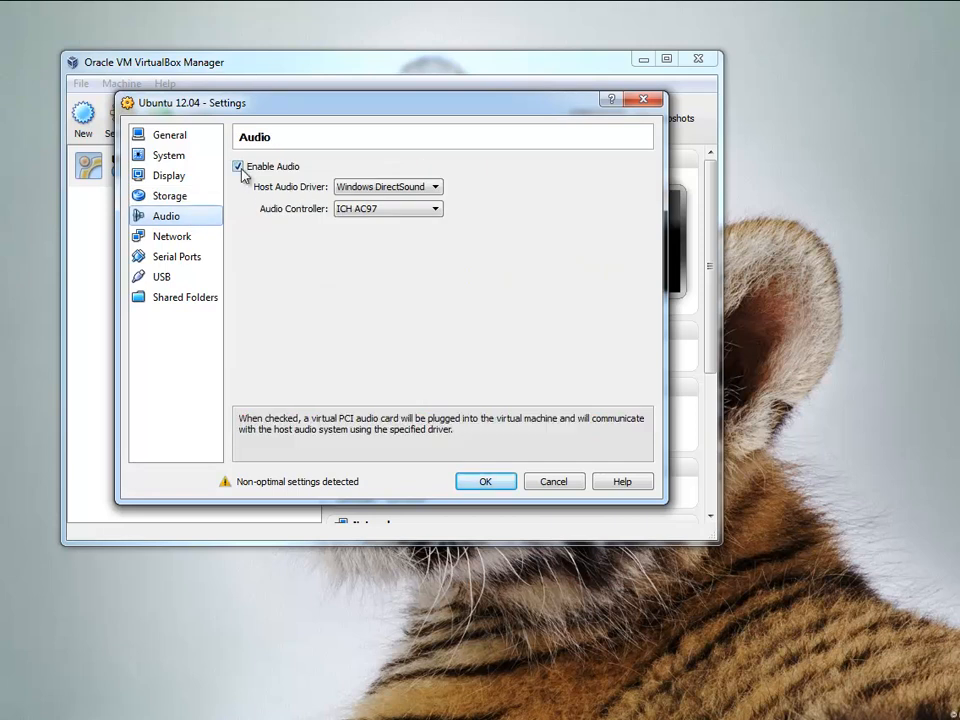
click(196, 237)
click(207, 262)
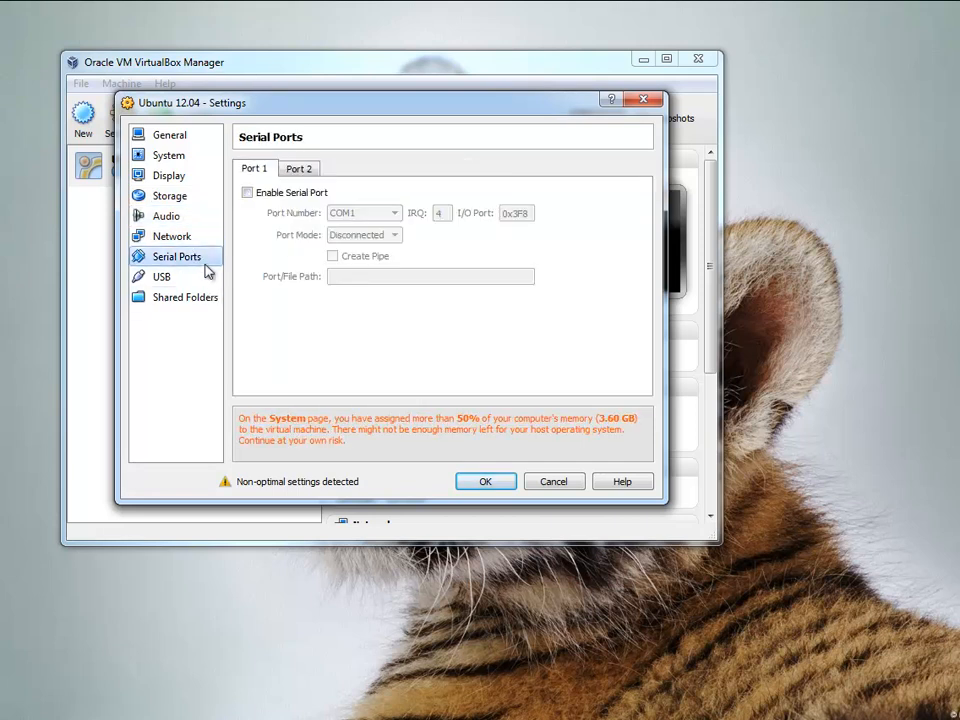
click(195, 278)
click(193, 297)
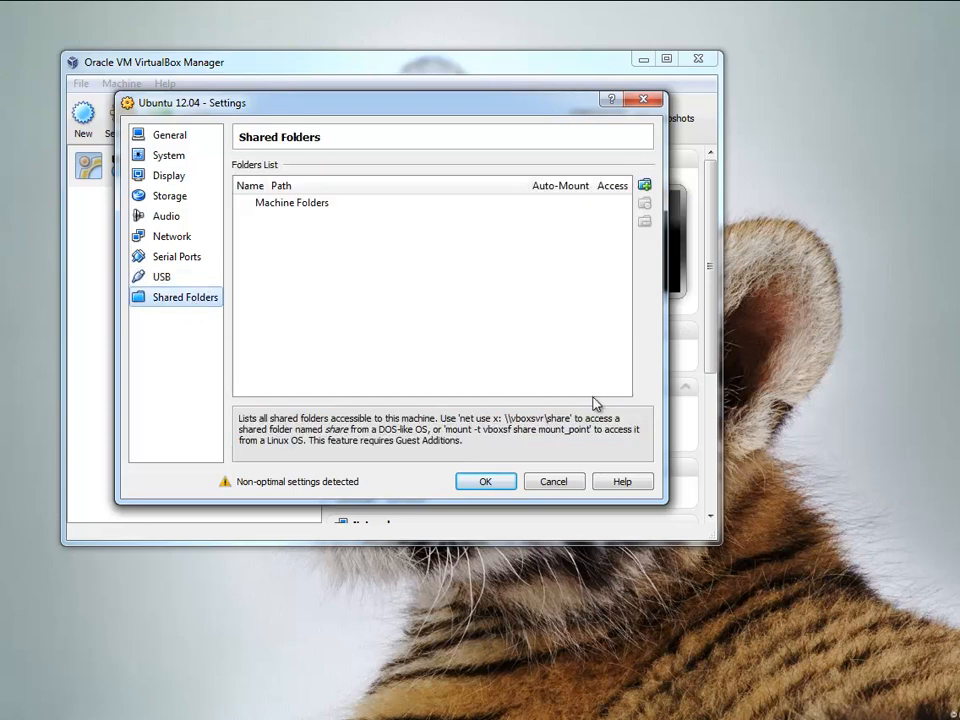
click(489, 483)
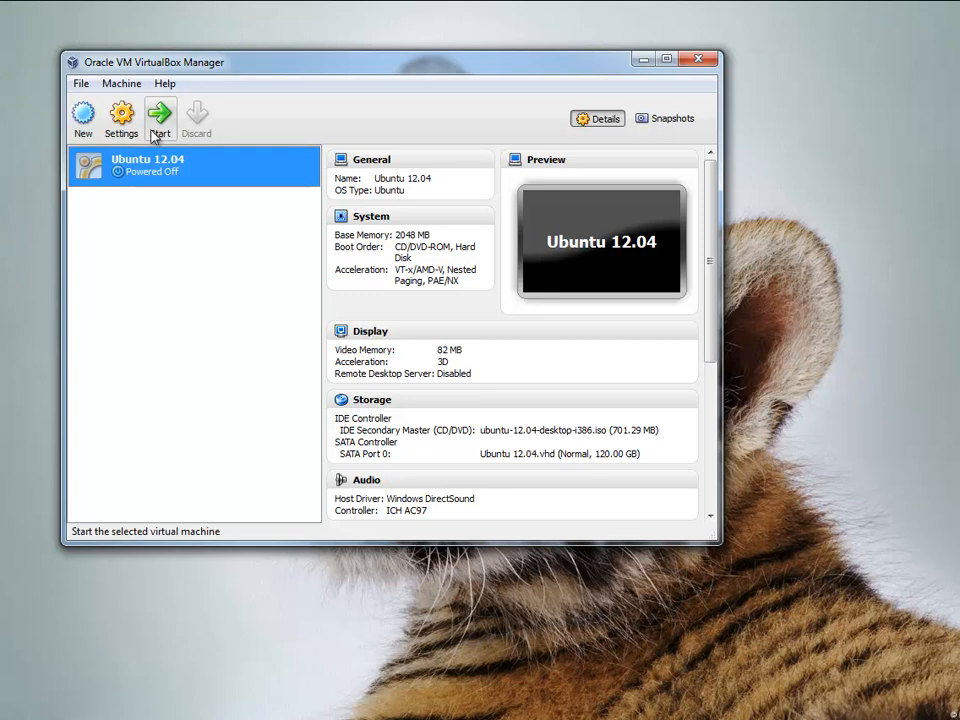
- Start the Ubuntu 12.04 machine, dismiss its display and mouse integration messages, and choose to try Ubuntu without installing
click(158, 118)
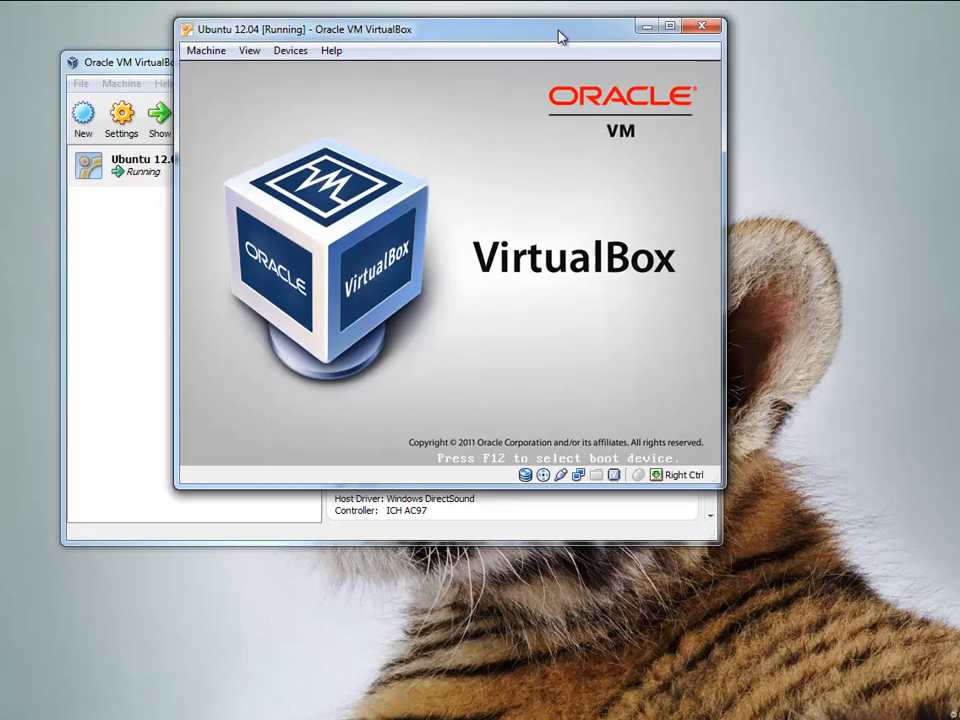
drag(561, 36, 602, 64)
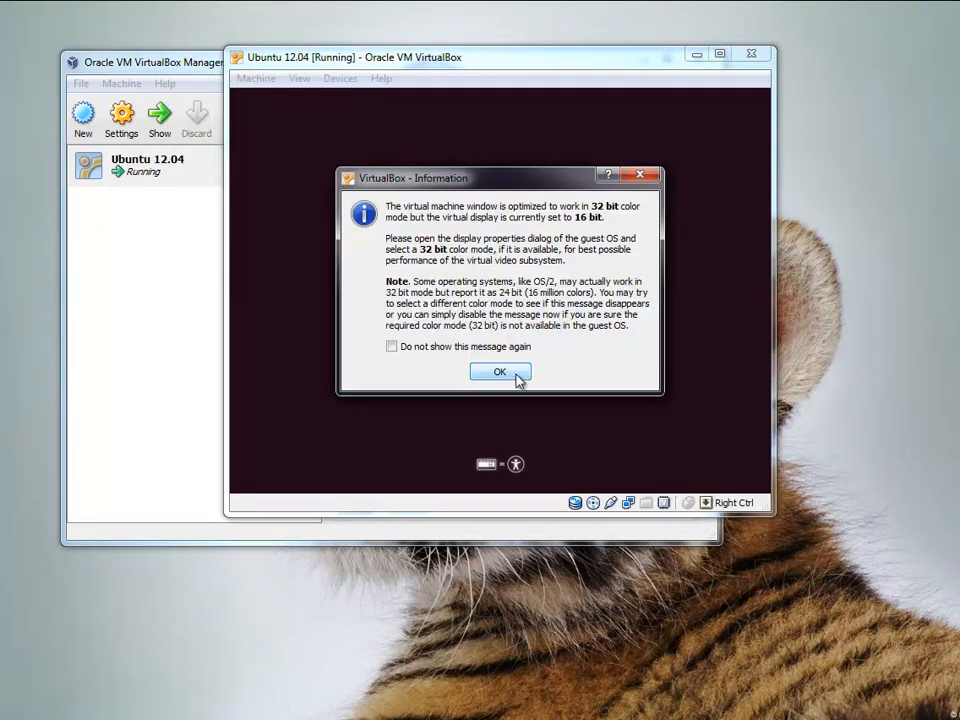
click(508, 372)
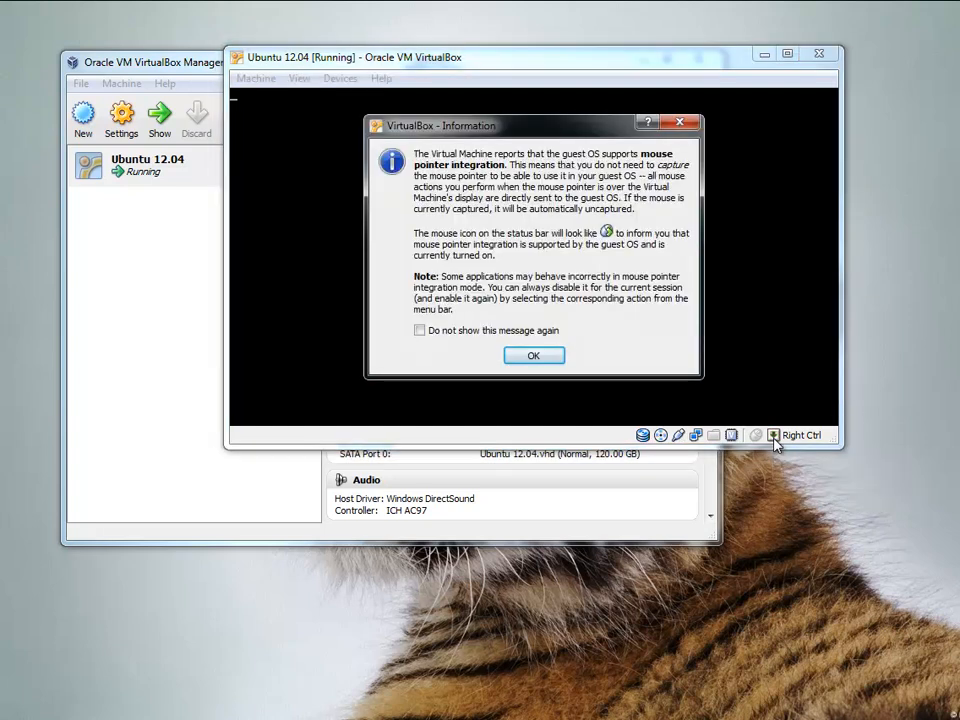
click(521, 361)
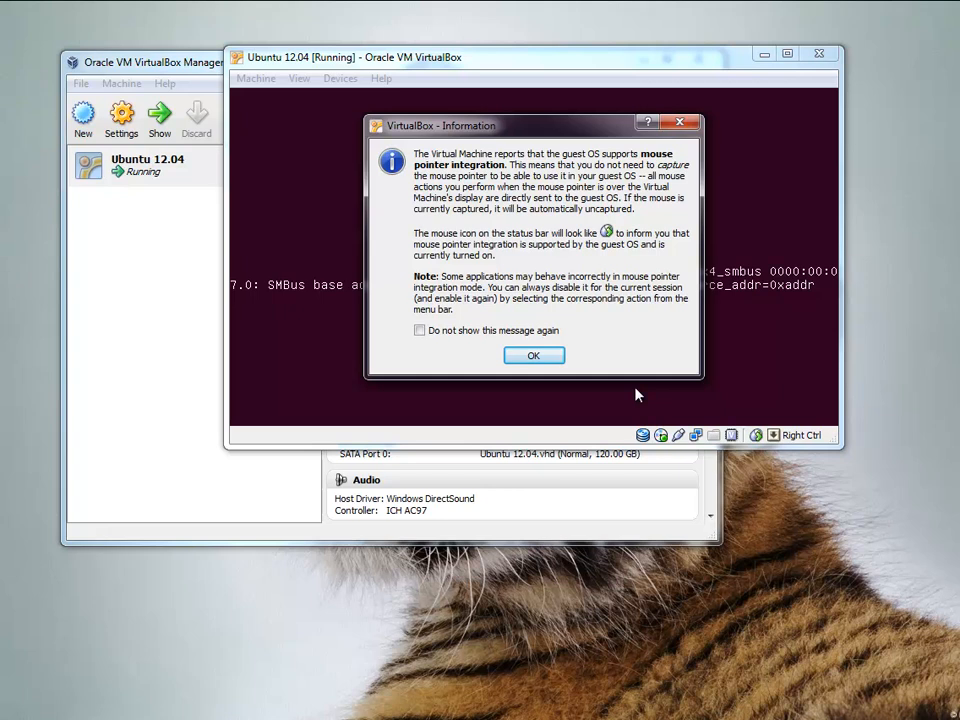
click(533, 356)
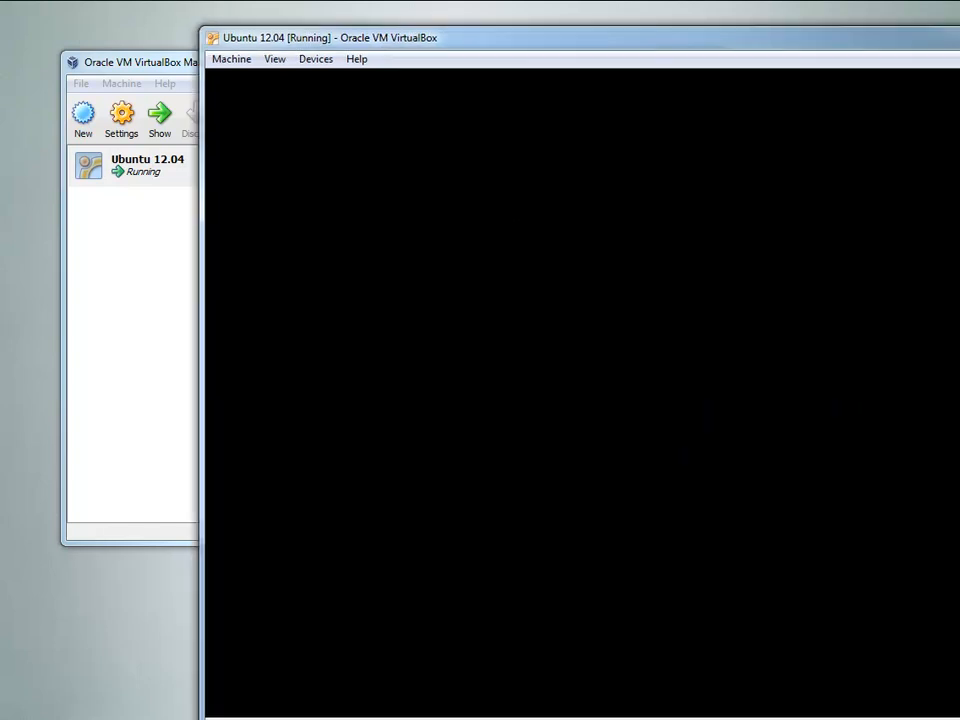
drag(662, 40, 495, 17)
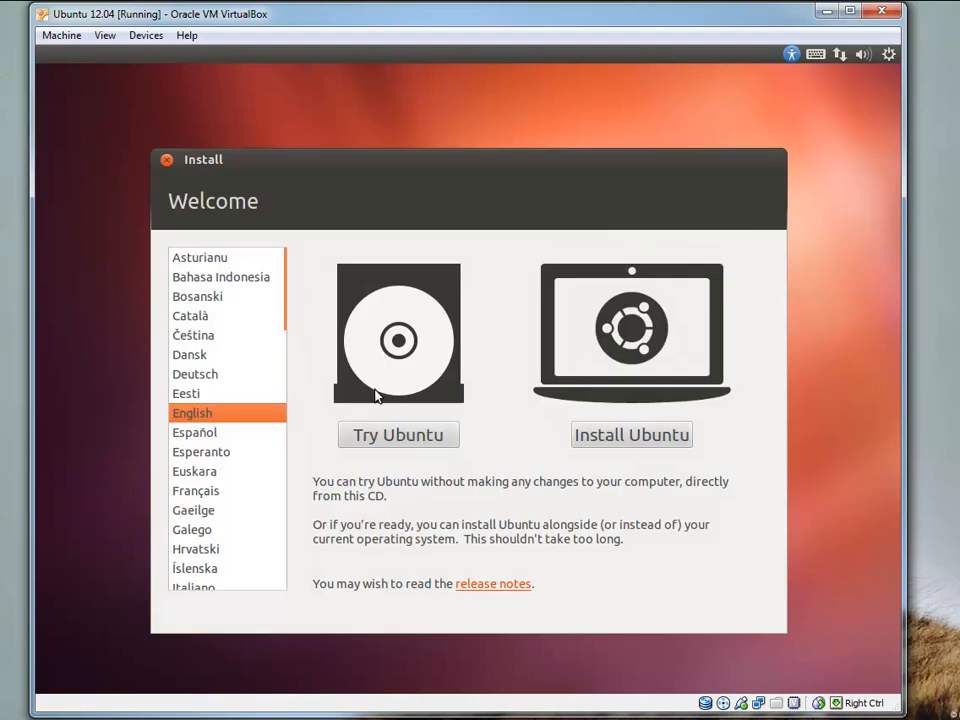
click(376, 440)
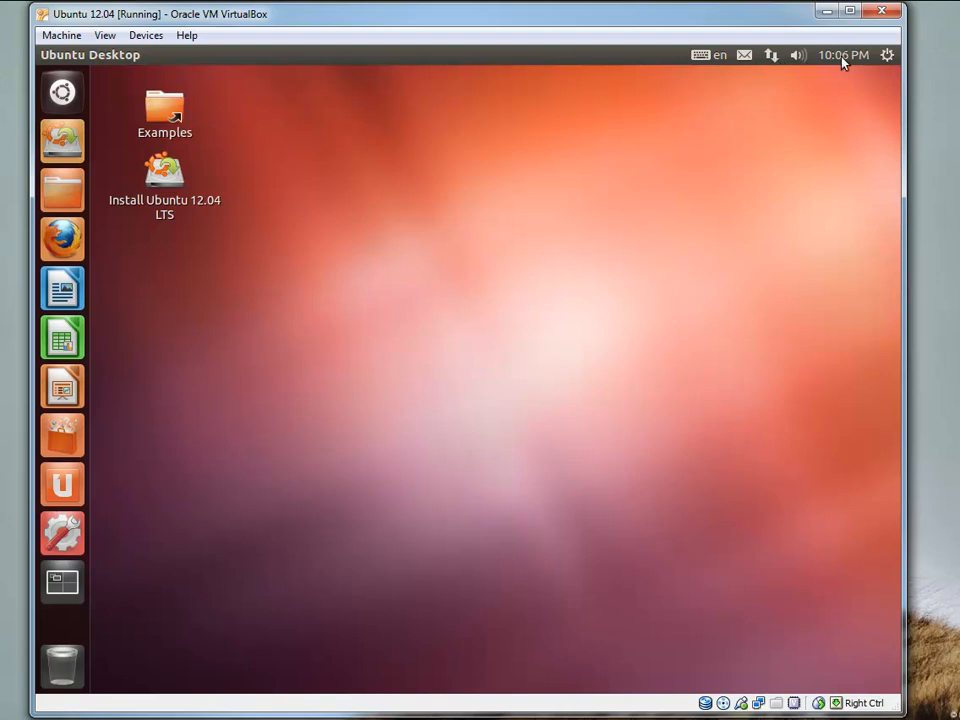
- Look through the Ubuntu desktop's session, network, keyboard language and calendar indicators
click(893, 60)
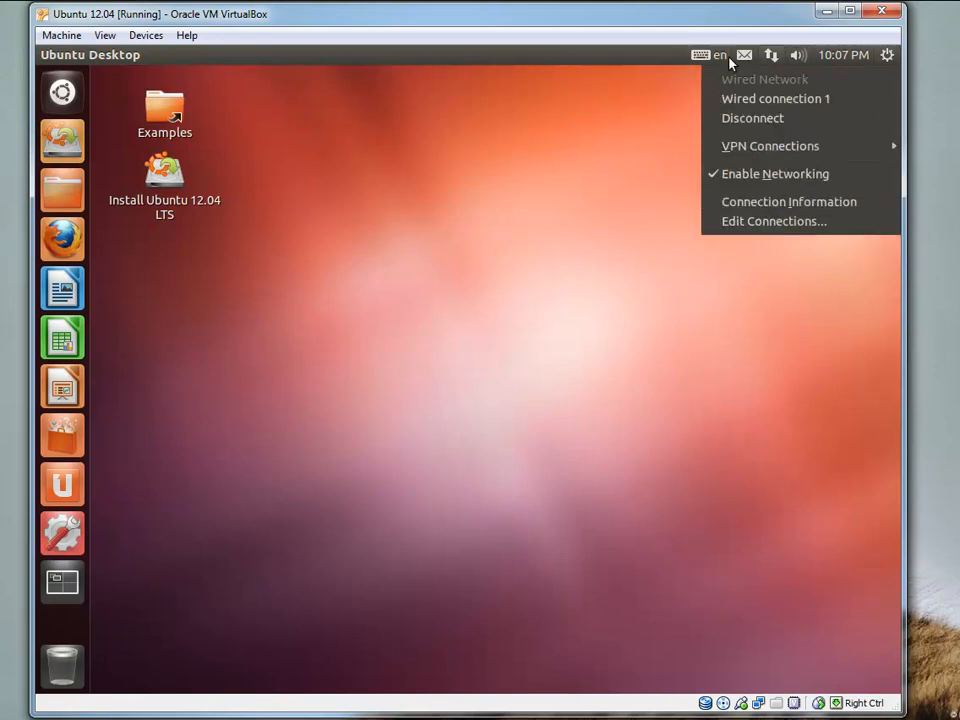
click(720, 57)
click(855, 56)
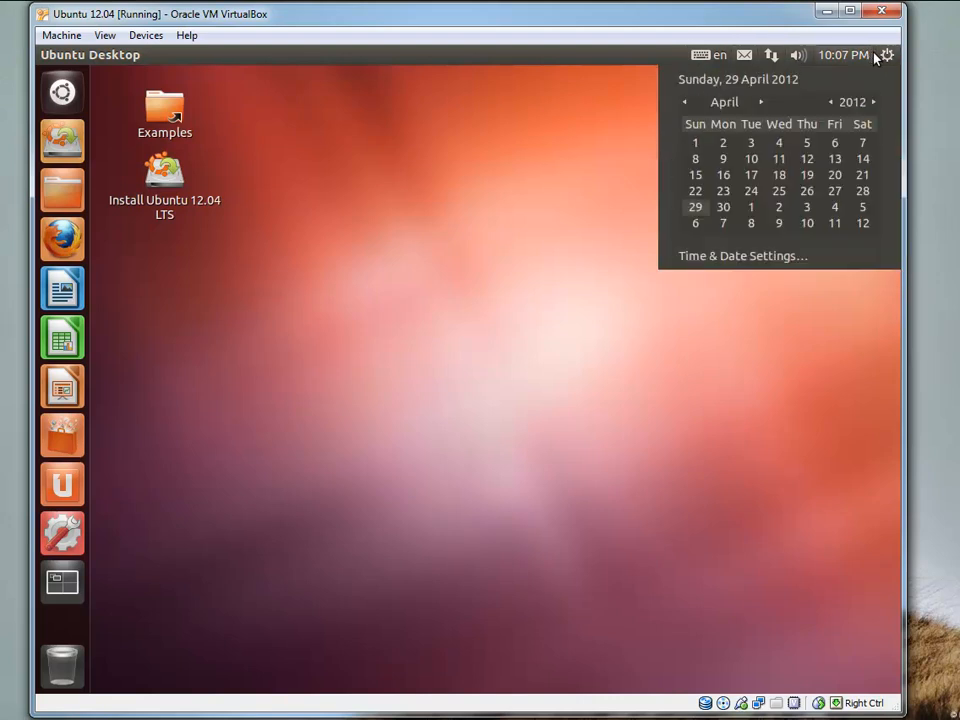
click(517, 164)
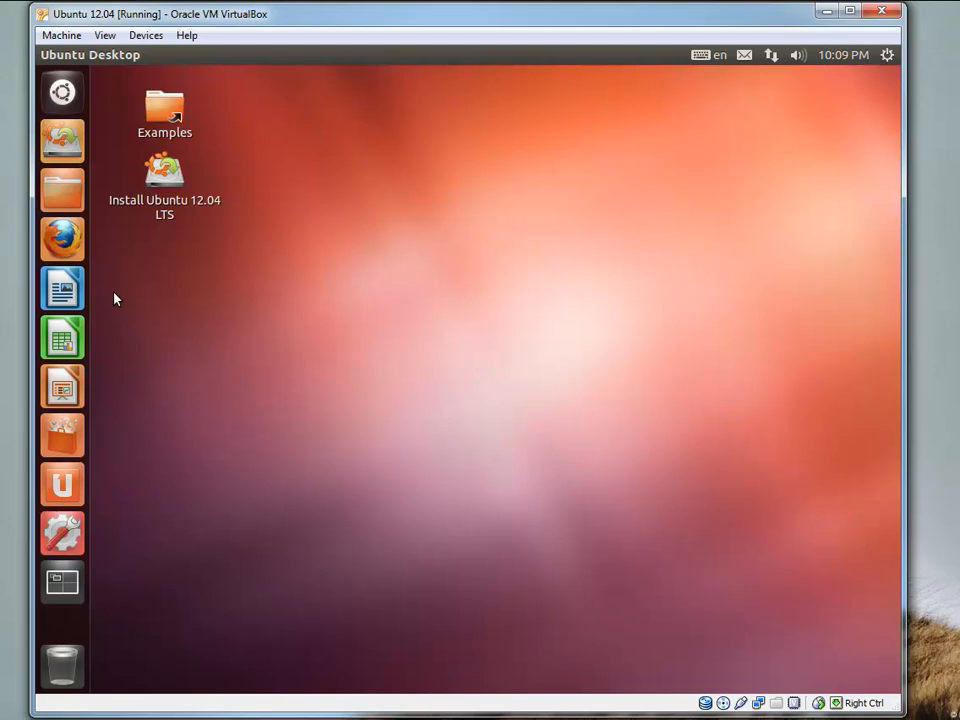
- Open the Ubuntu Software Center and search it for winehq and for wine
click(73, 442)
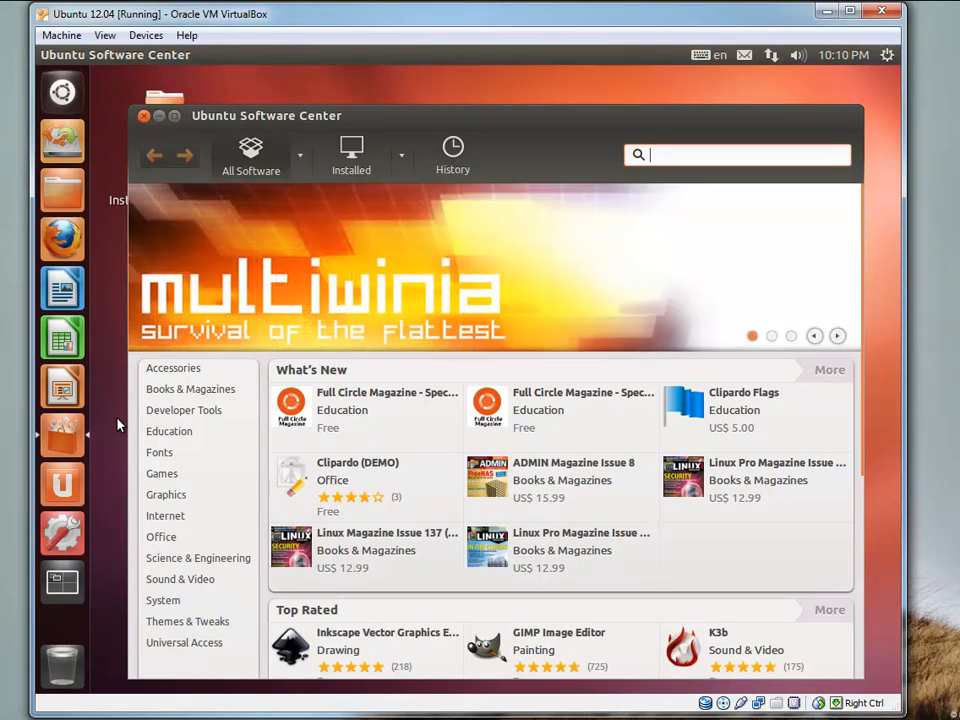
click(63, 93)
text(winehq)
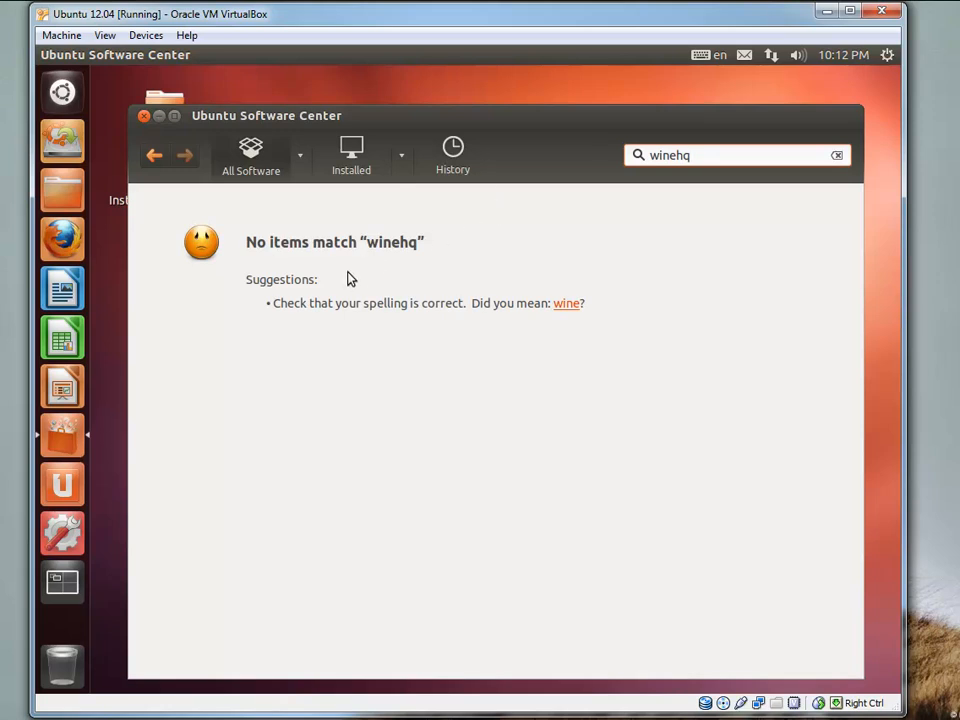
double_click(731, 154)
text(wine)
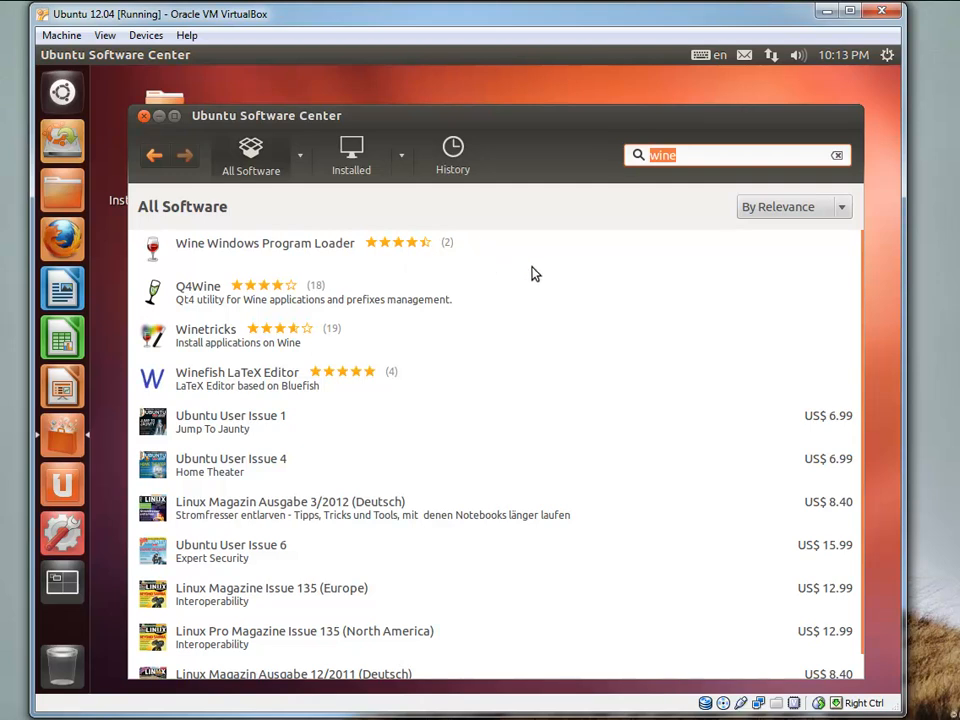
- Search the Ubuntu Software Center for dosbox
key(BackSpace)
text(dosb)
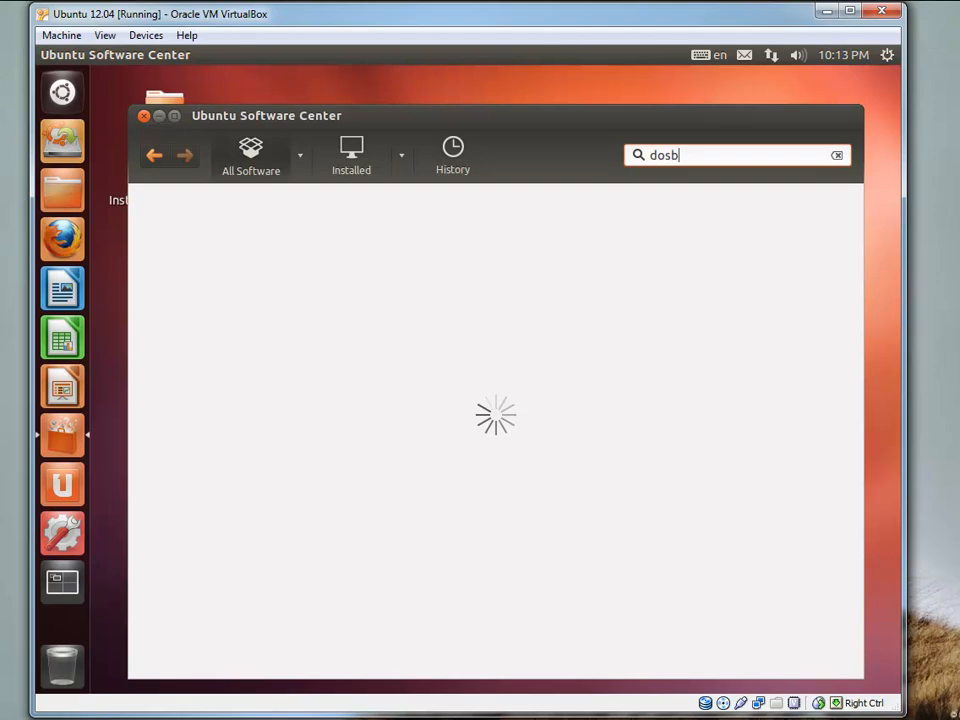
text(box)
key(BackSpace)
key(BackSpace)
key(BackSpace)
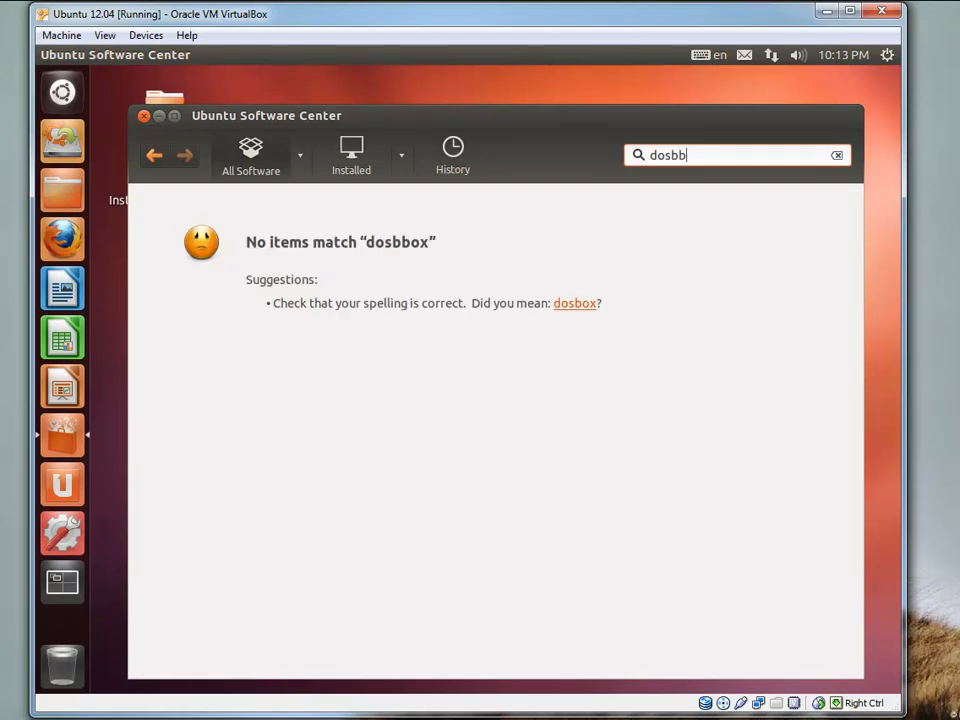
text(ox)
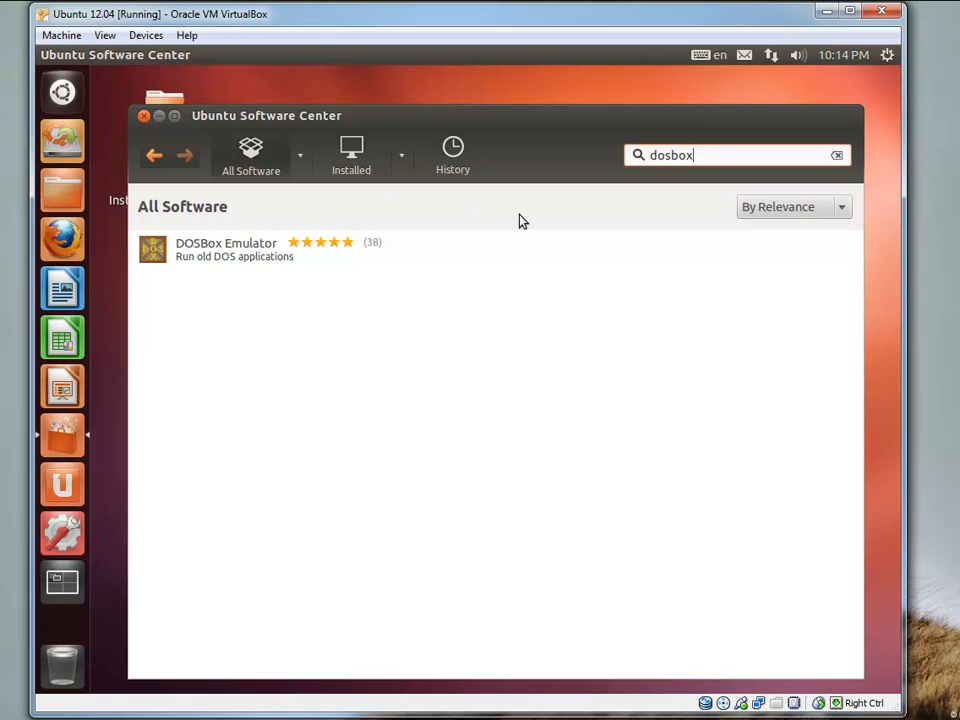
- Replace the software search with photoshop to look for image editing programs
double_click(733, 156)
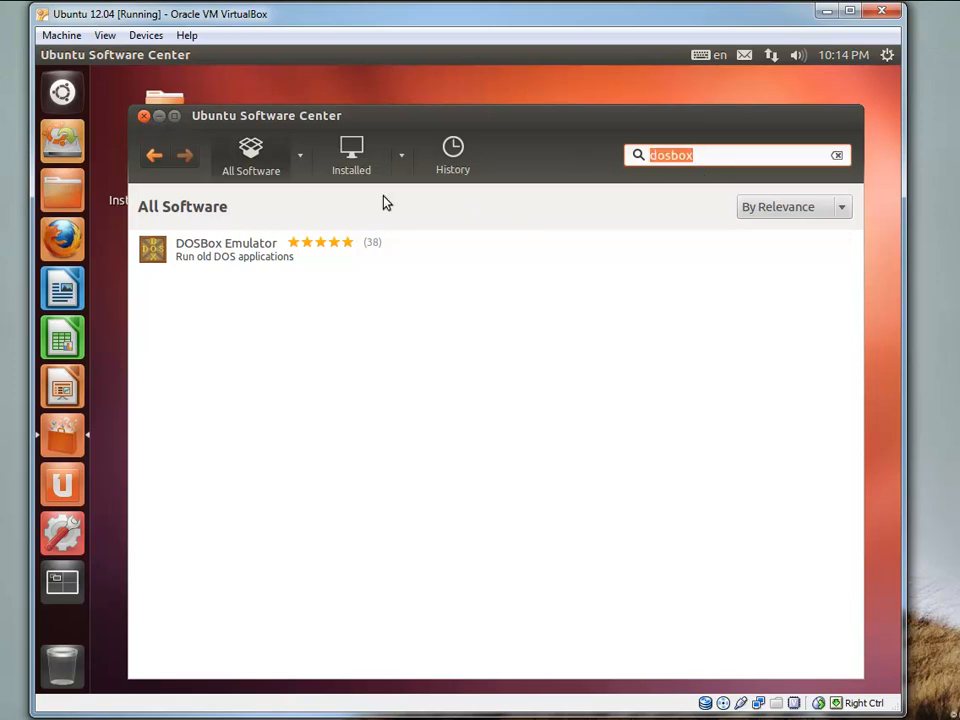
text(s)
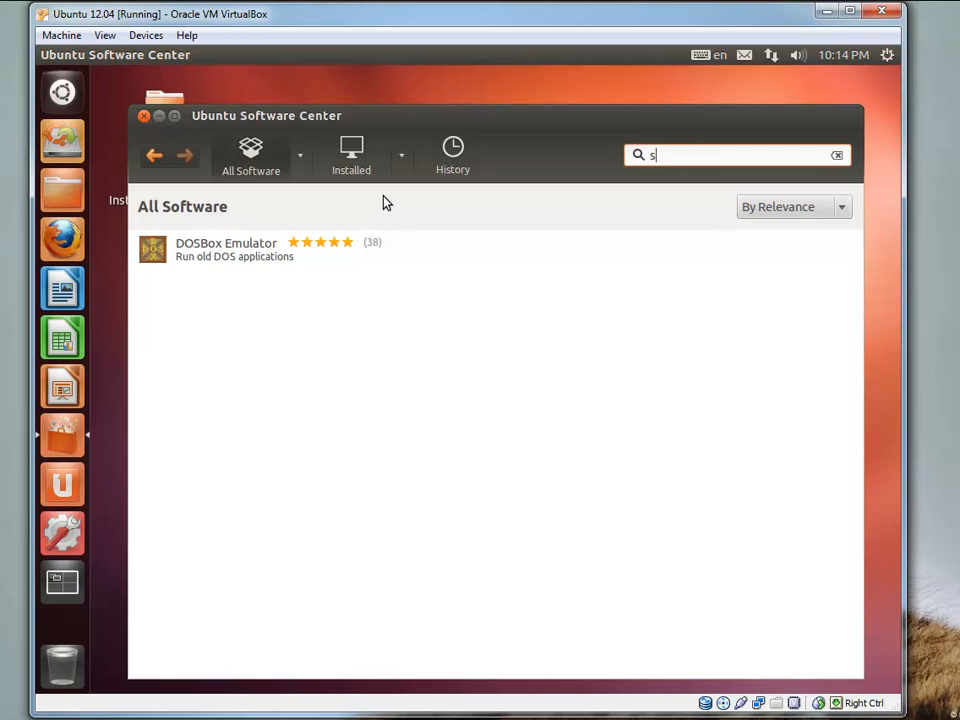
key(BackSpace)
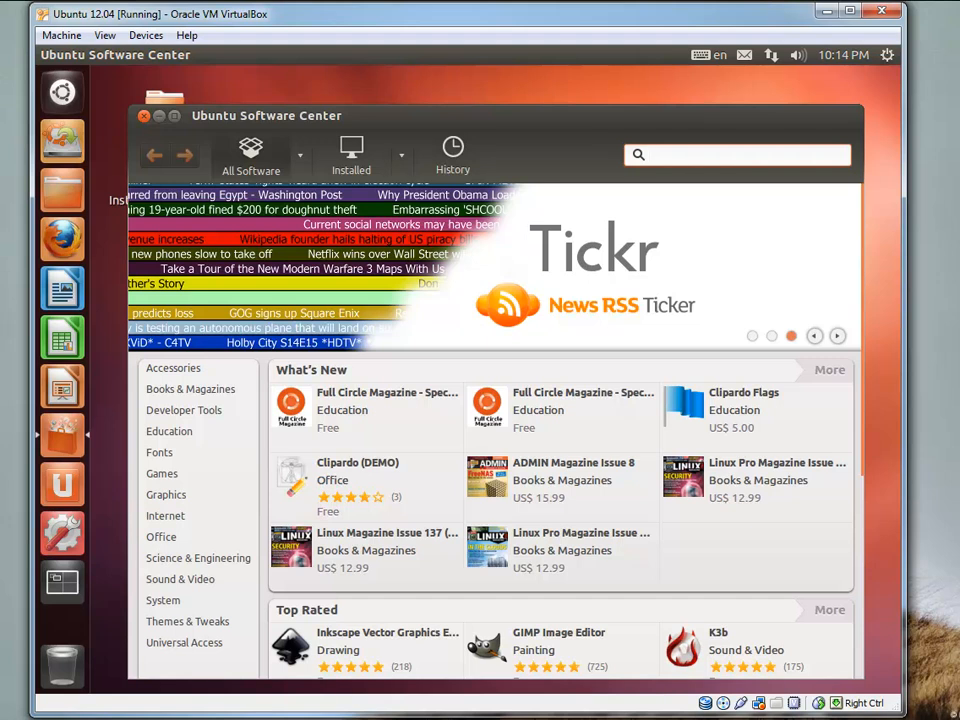
text(phot)
key(BackSpace)
key(BackSpace)
key(BackSpace)
key(BackSpace)
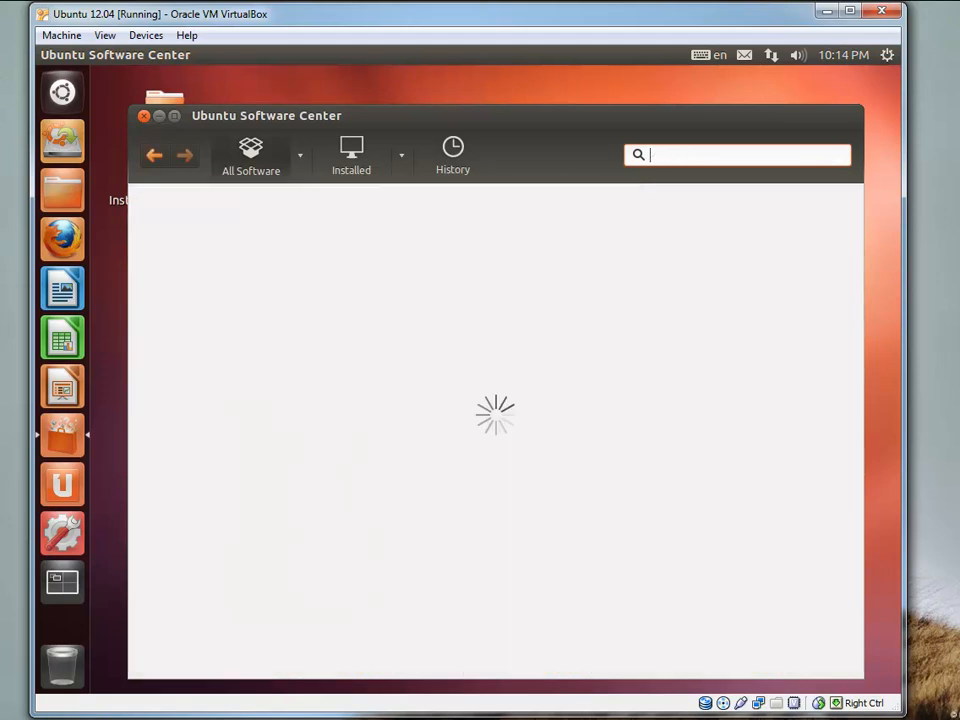
text(photo)
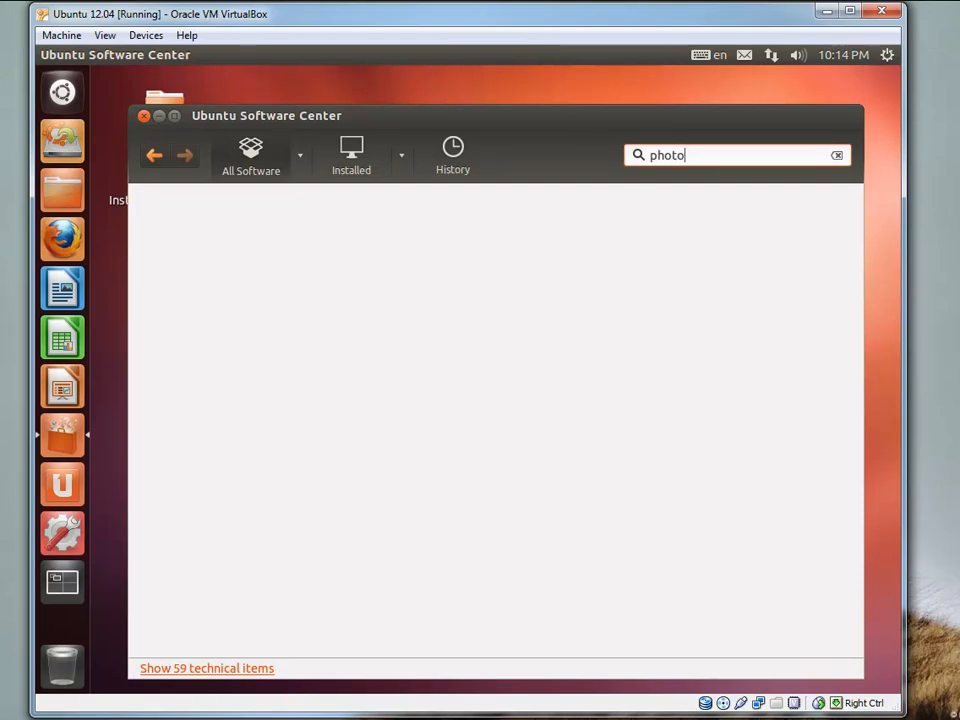
text(shop)
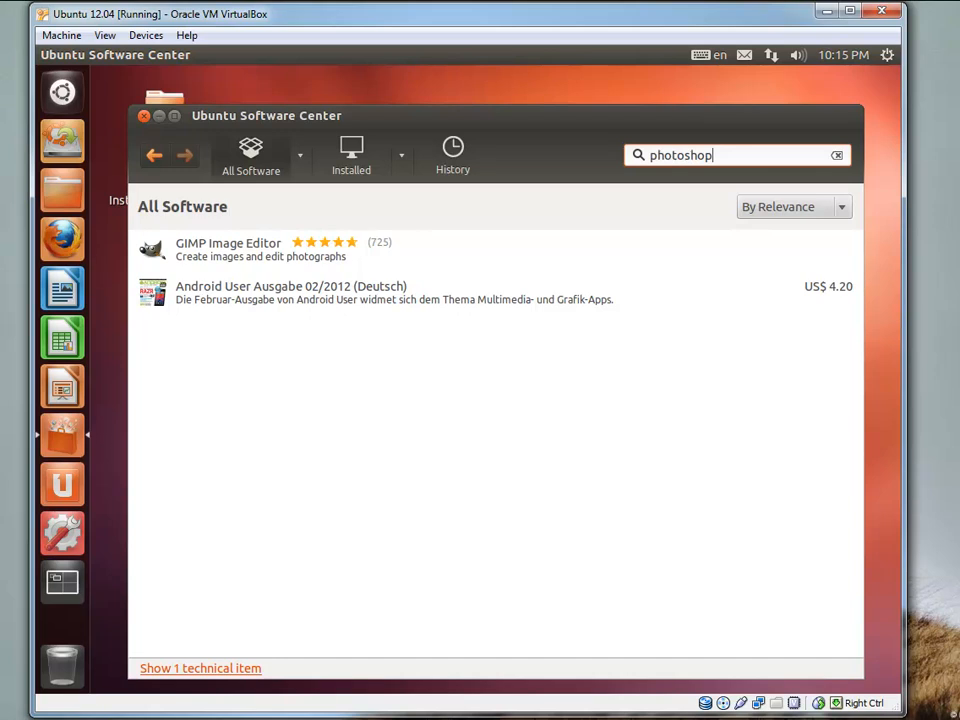
- Clear the photoshop search, look over the installed software sources and close the Ubuntu Software Center
drag(754, 155, 618, 160)
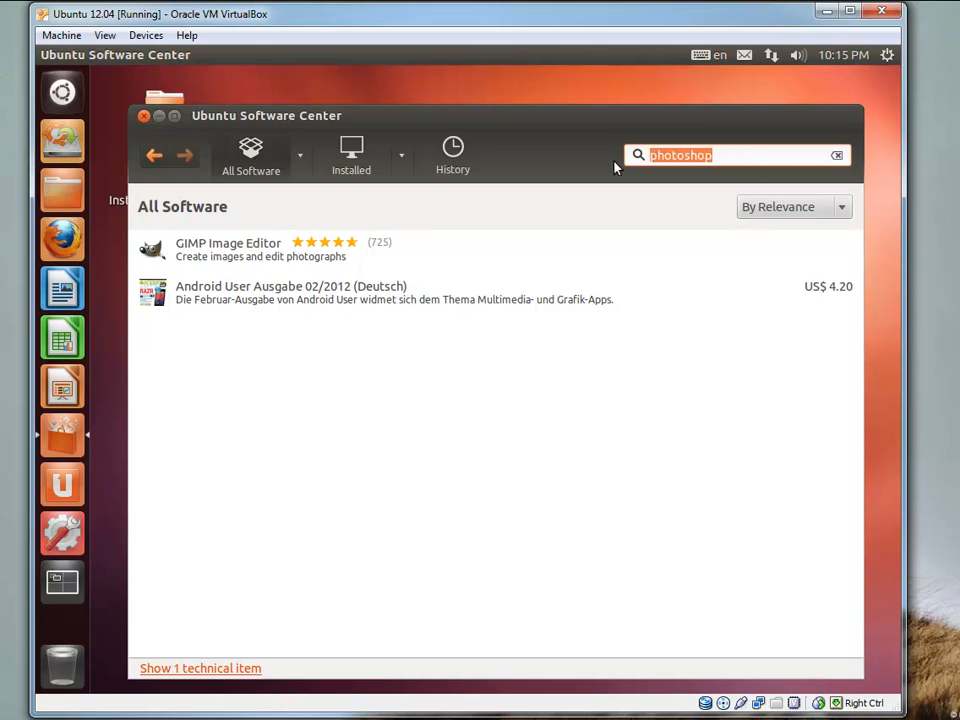
key(BackSpace)
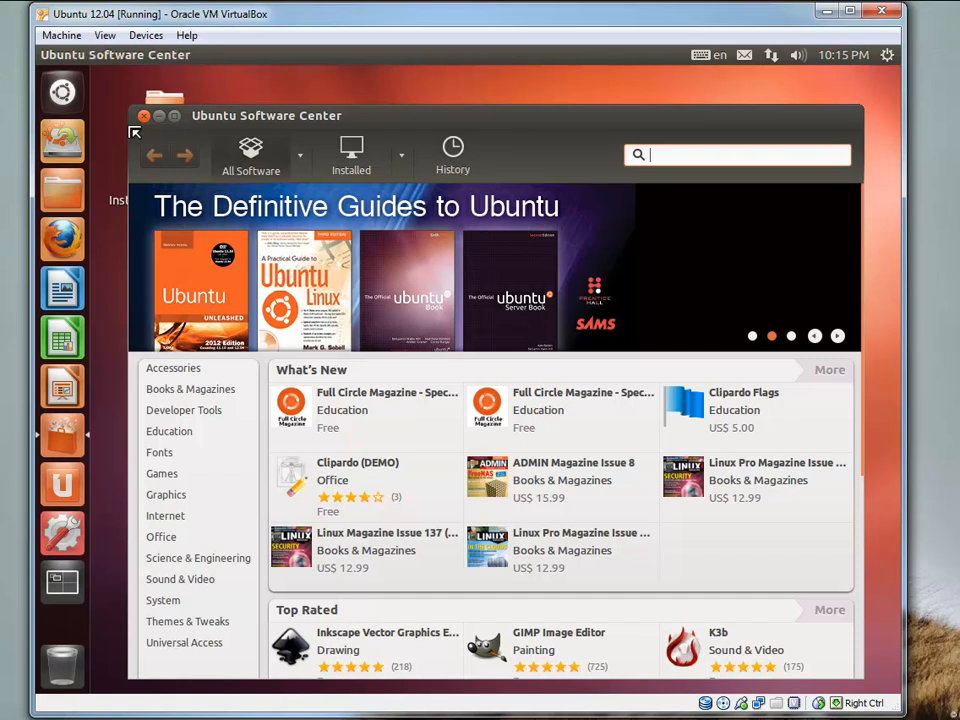
click(399, 156)
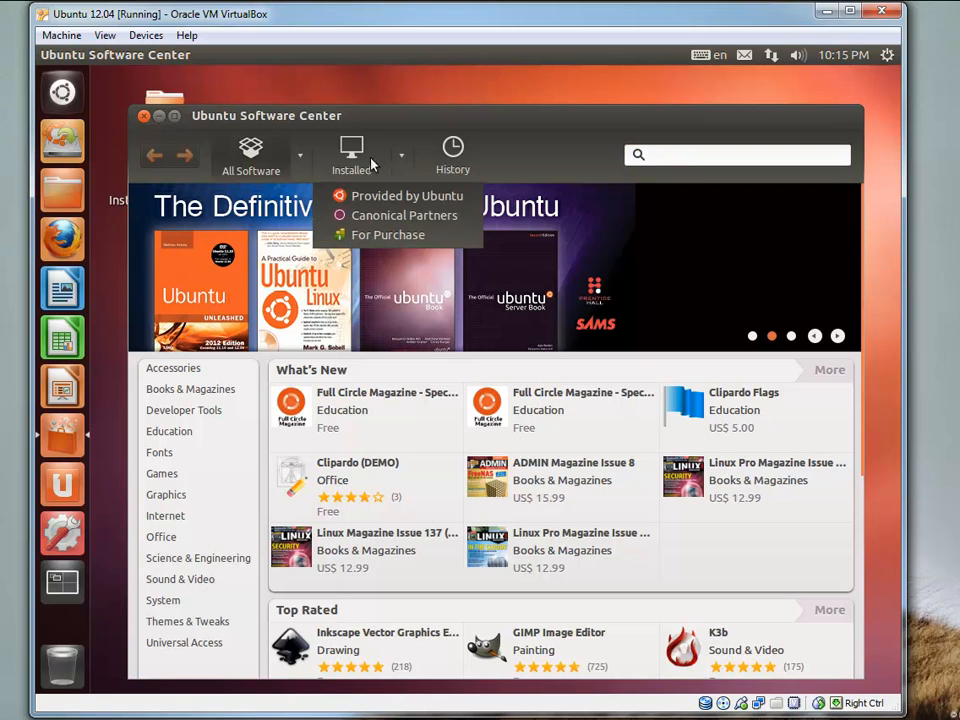
click(297, 160)
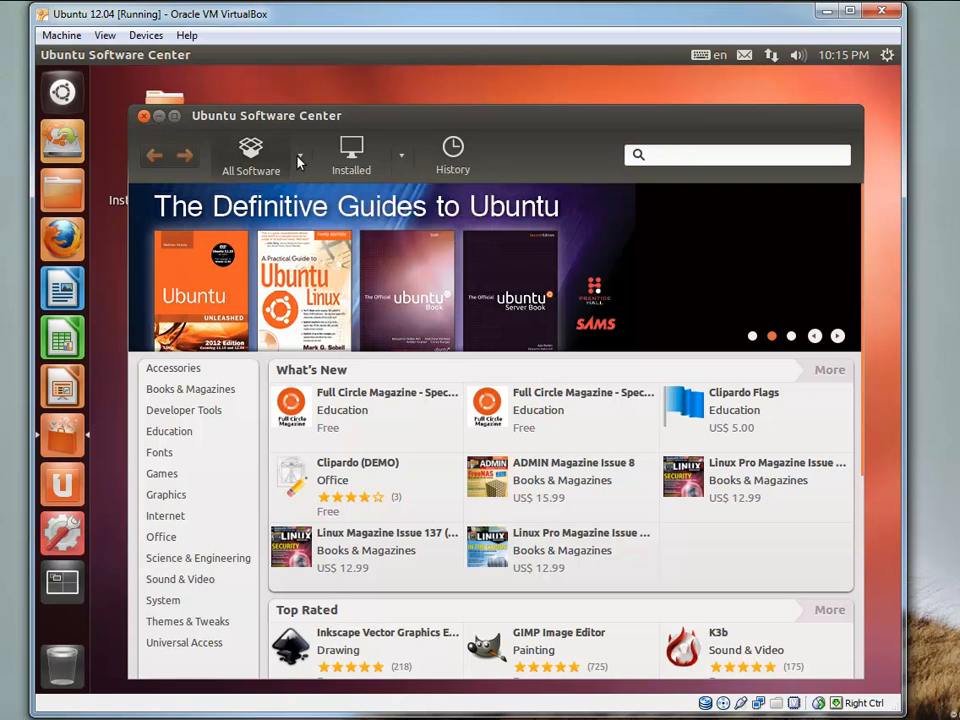
click(143, 116)
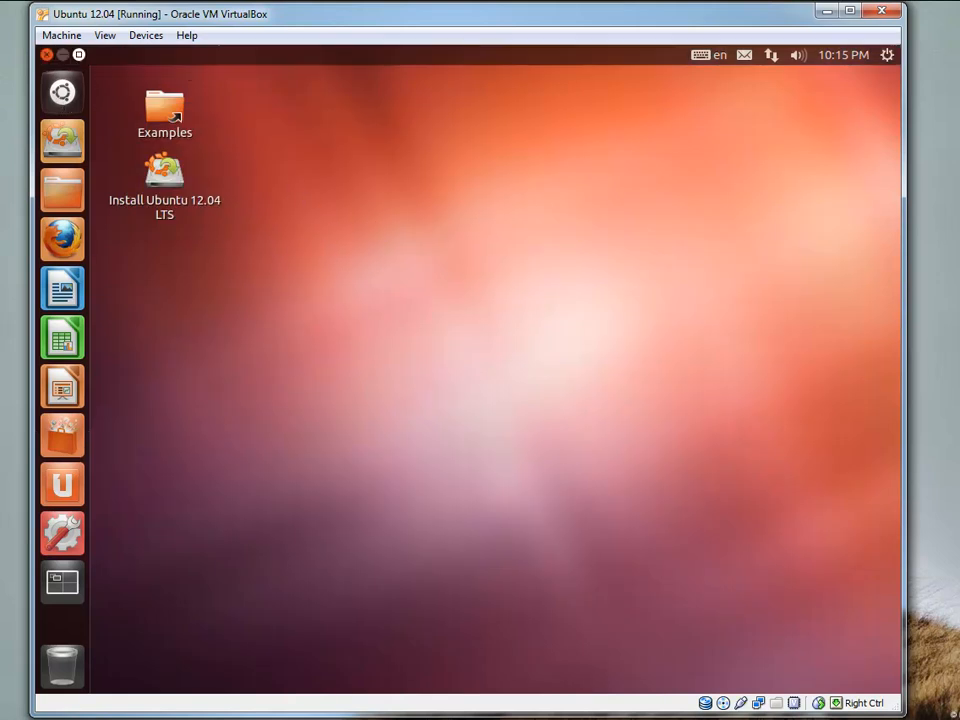
- Search the installed applications for update and open Update Manager
key(super)
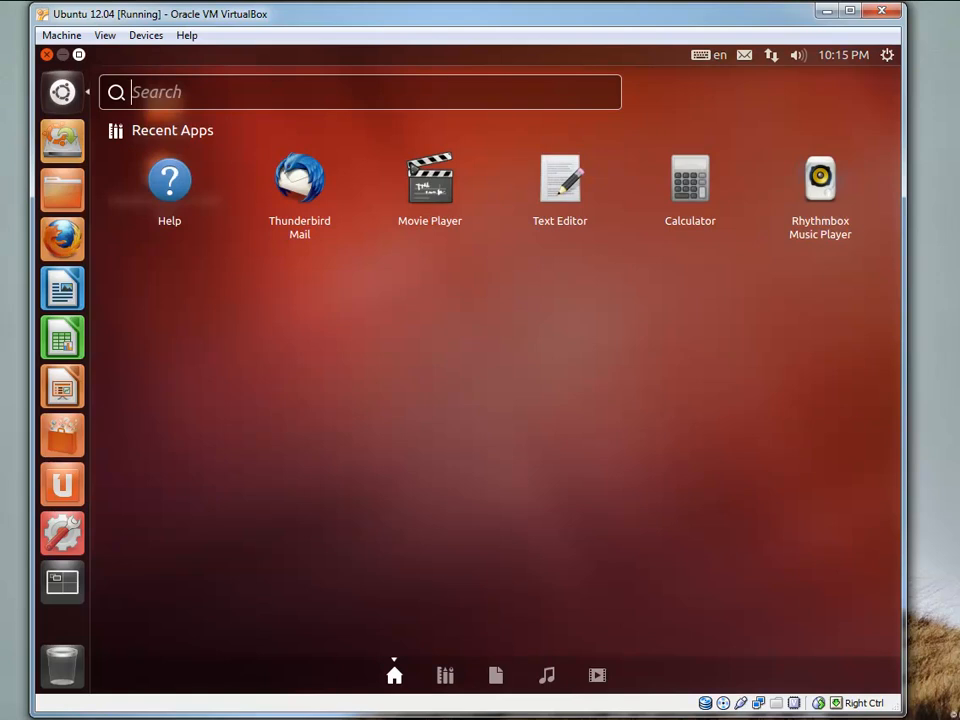
text(update)
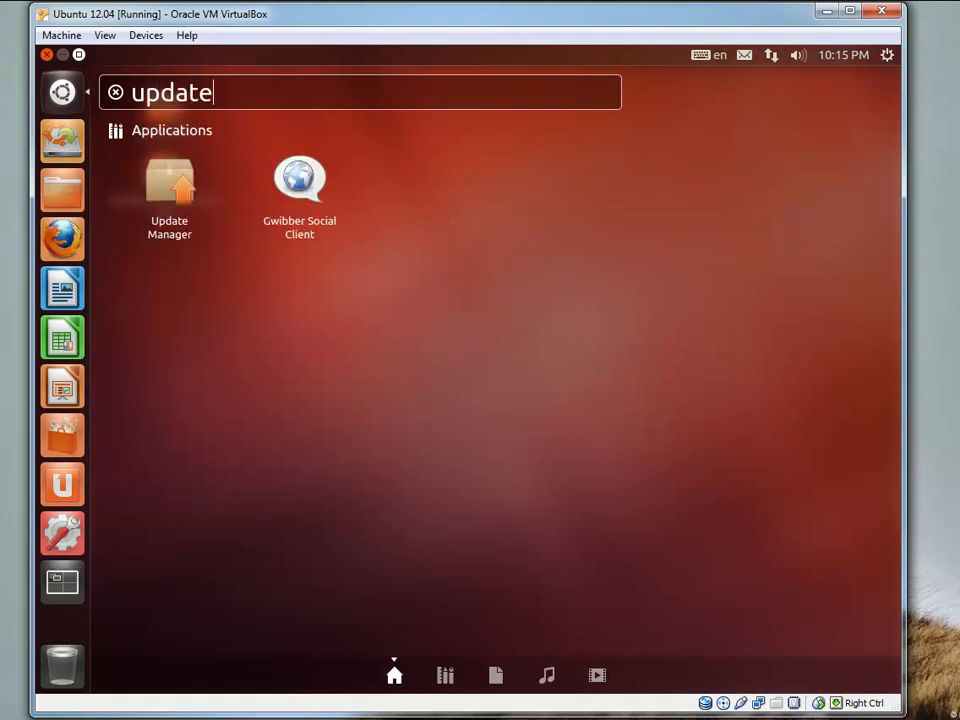
click(169, 185)
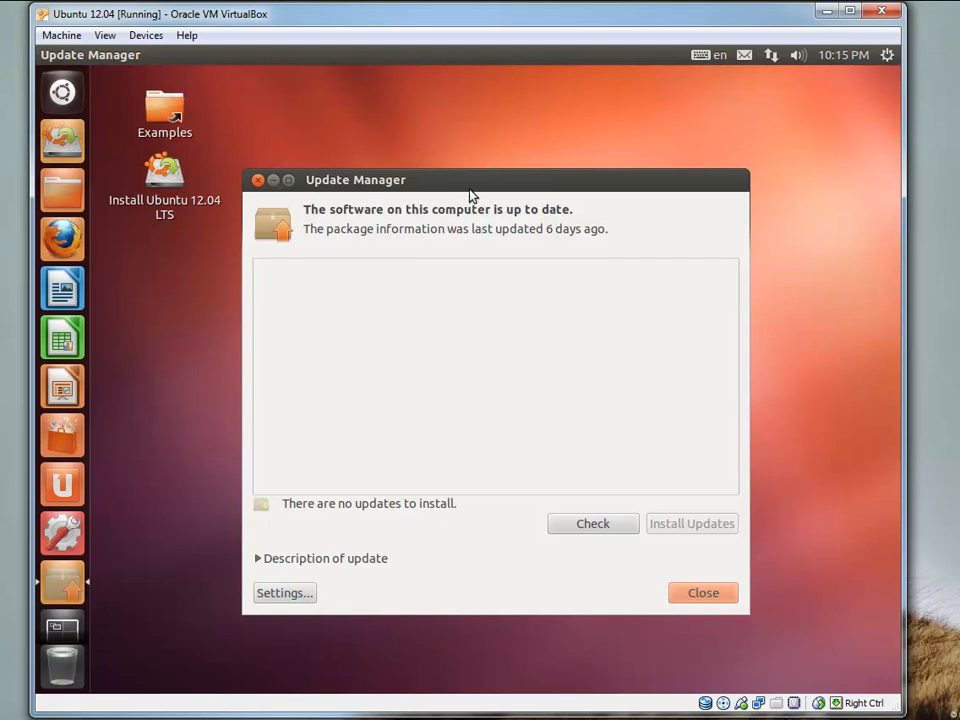
drag(474, 181, 344, 194)
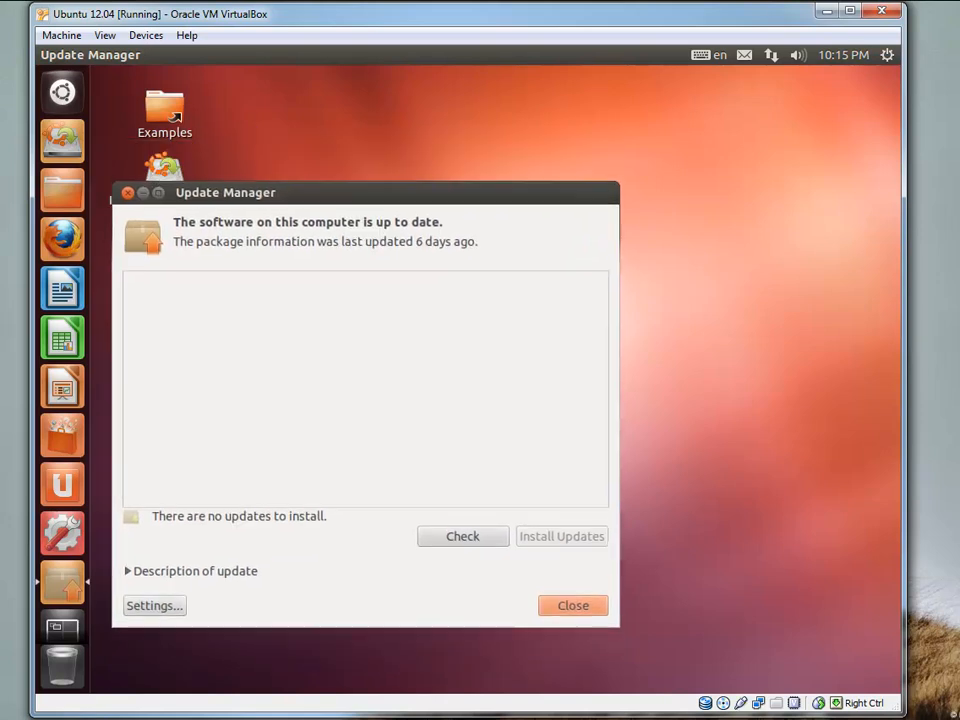
drag(344, 194, 497, 168)
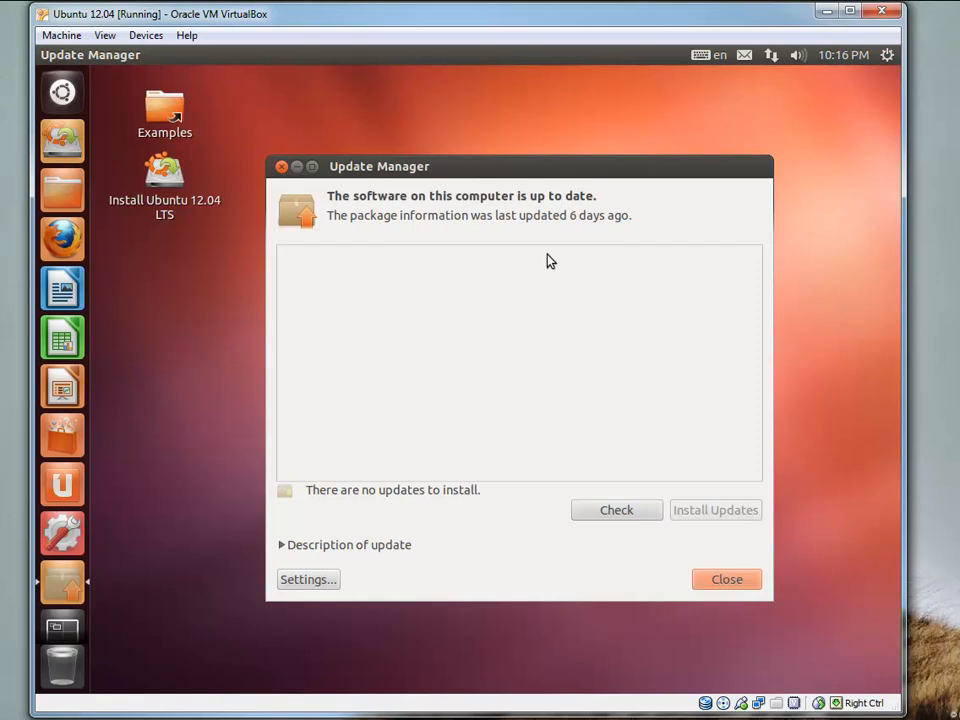
- Check for new software updates and look through the list, closing Update Manager without installing them
click(616, 510)
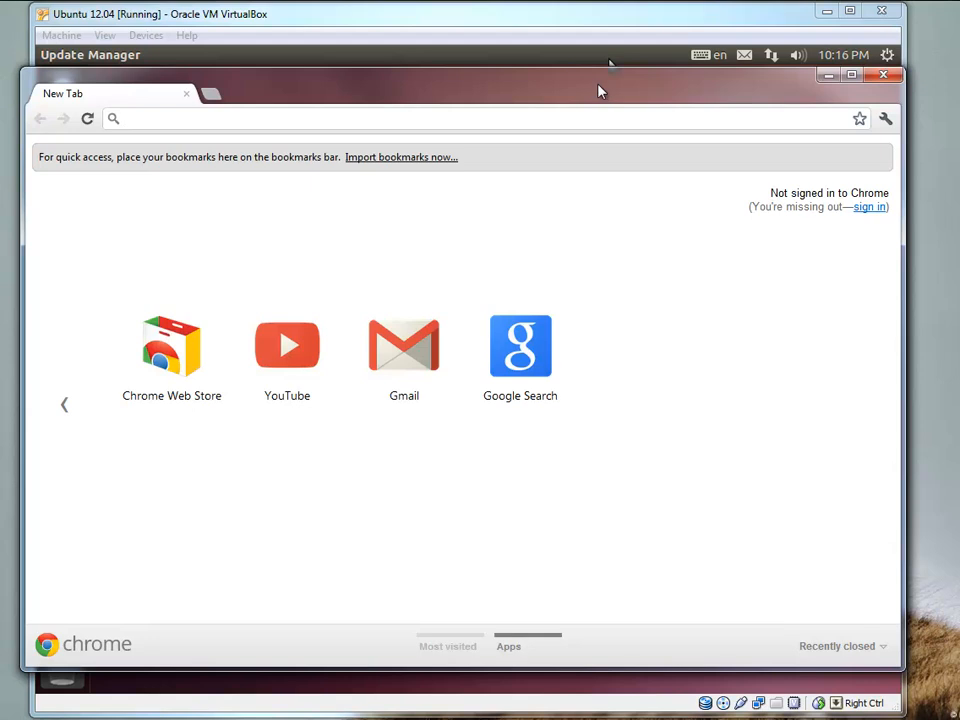
drag(600, 91, 0, 165)
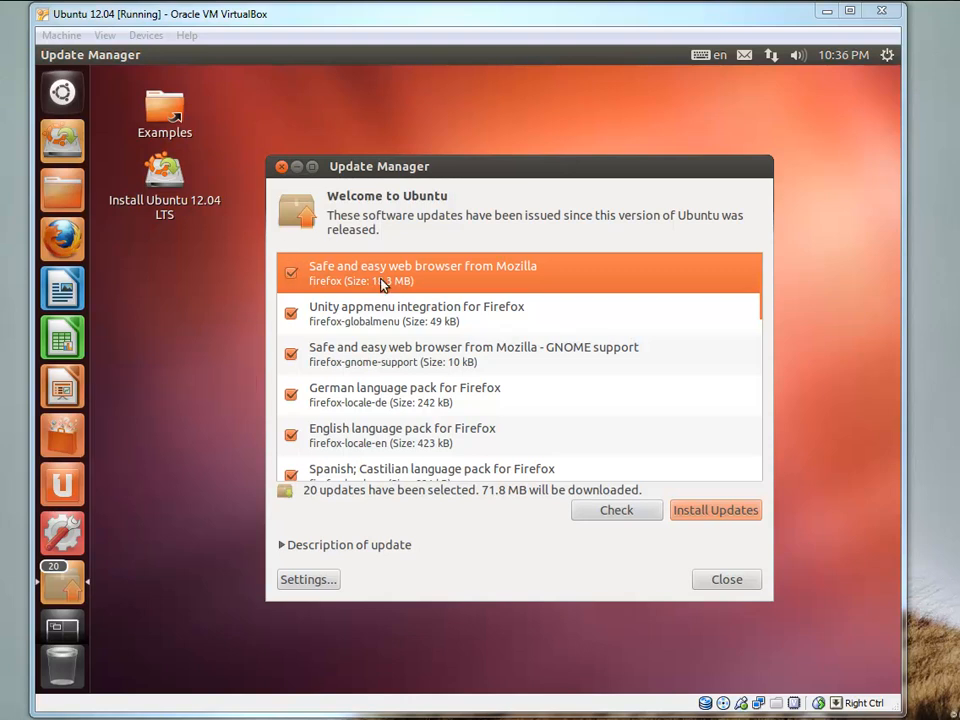
mouse_move(763, 306)
drag(765, 306, 754, 456)
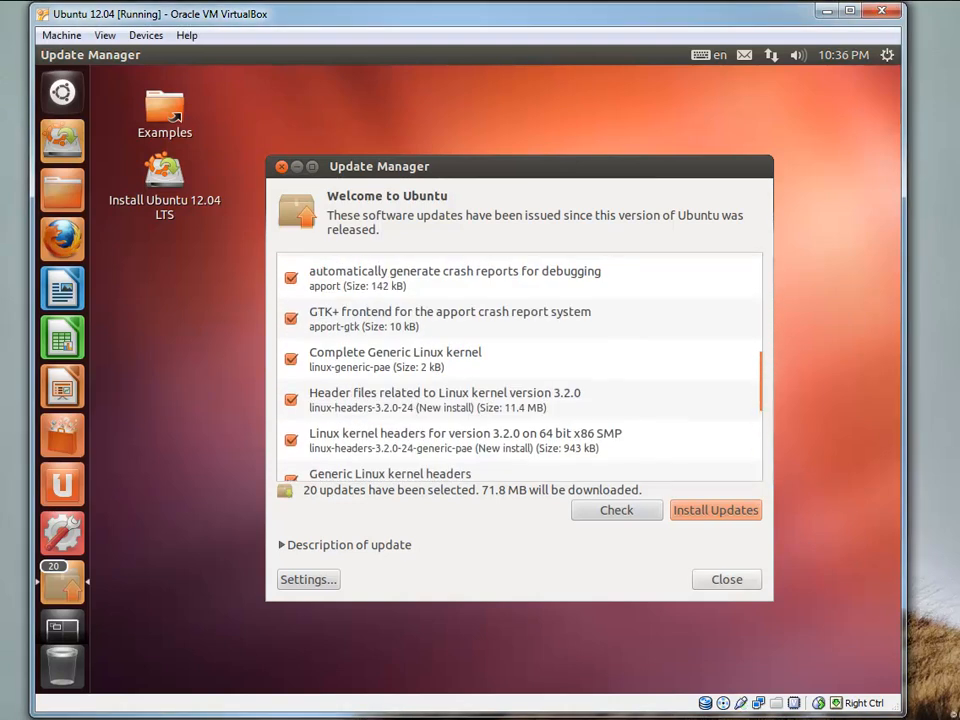
click(726, 579)
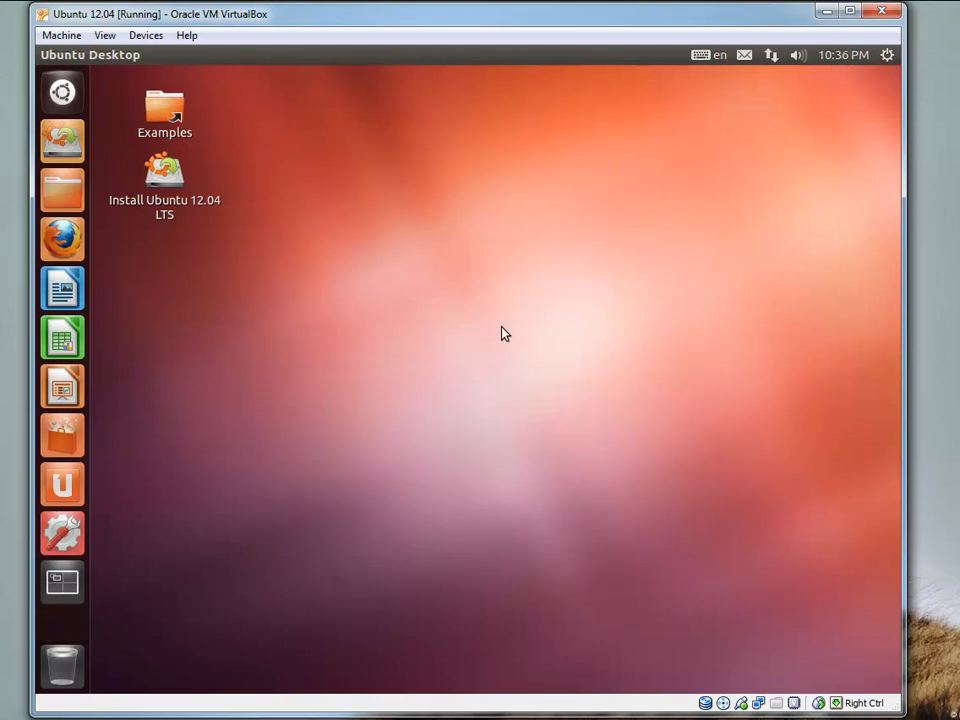